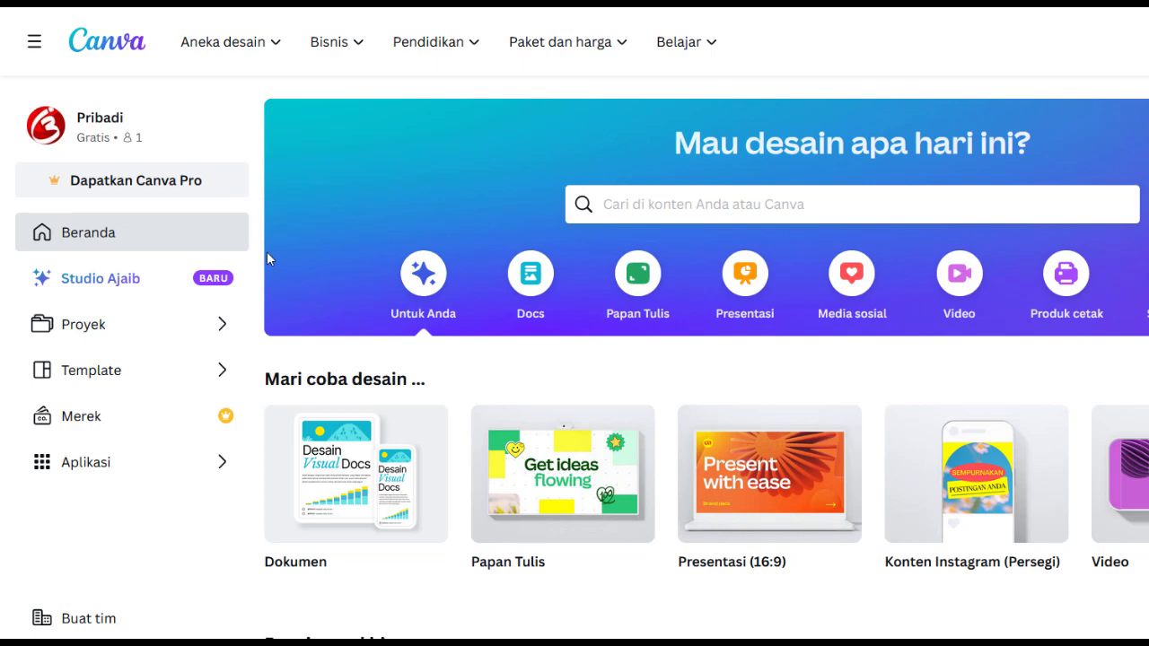
Step: Open the Media Ajaib app's details from the Didukung AI section of the apps directory
scroll(212, 316, "down", 2)
scroll(519, 297, "up", 2)
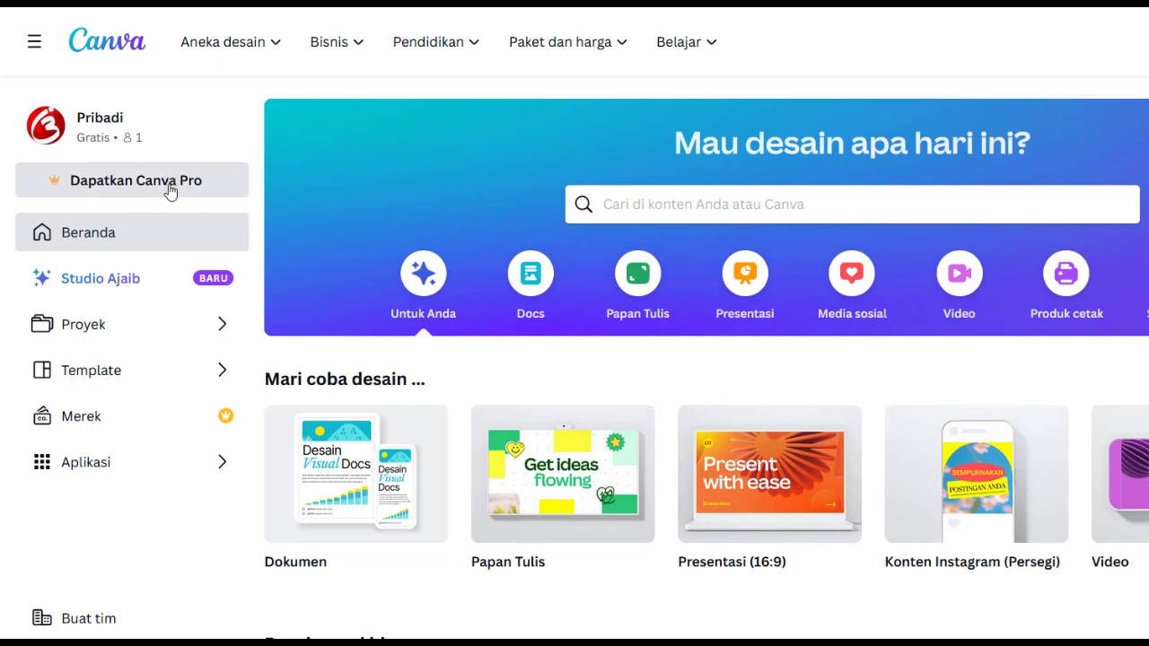
left_click(102, 474)
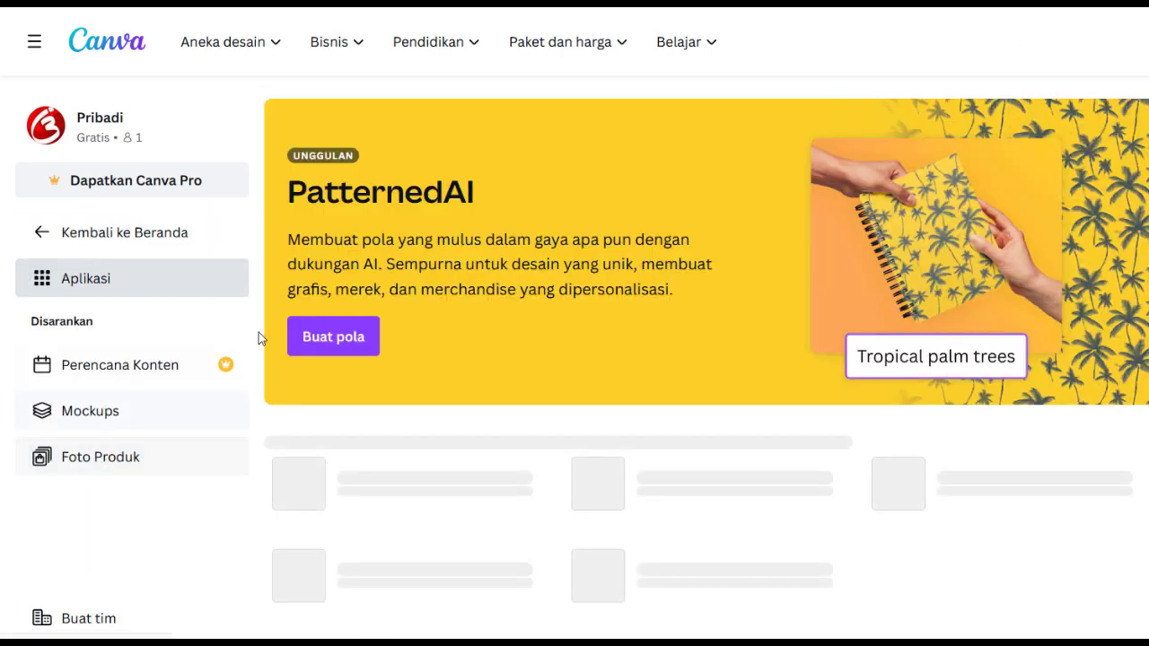
scroll(449, 261, "down", 6)
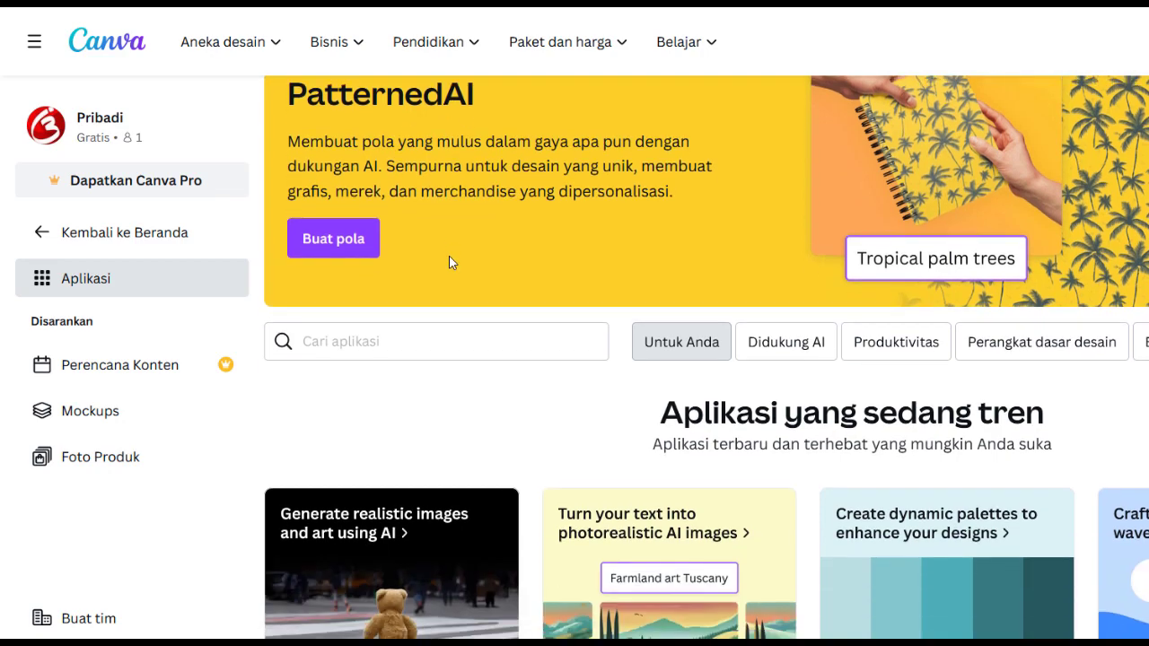
scroll(609, 376, "down", 6)
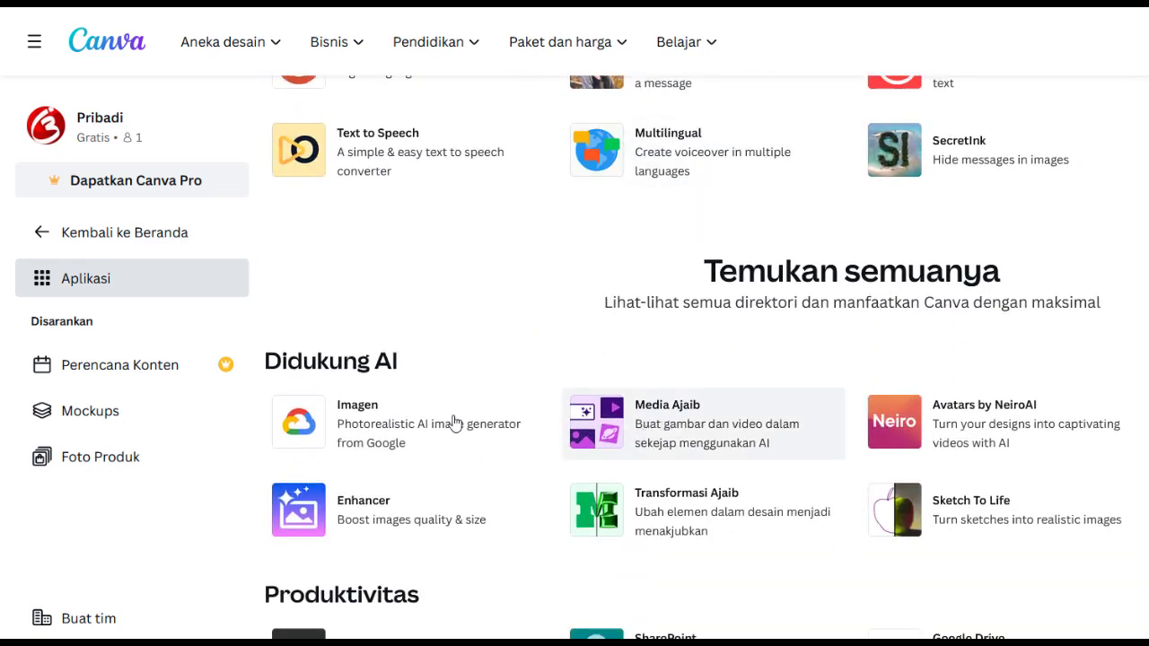
left_click(675, 428)
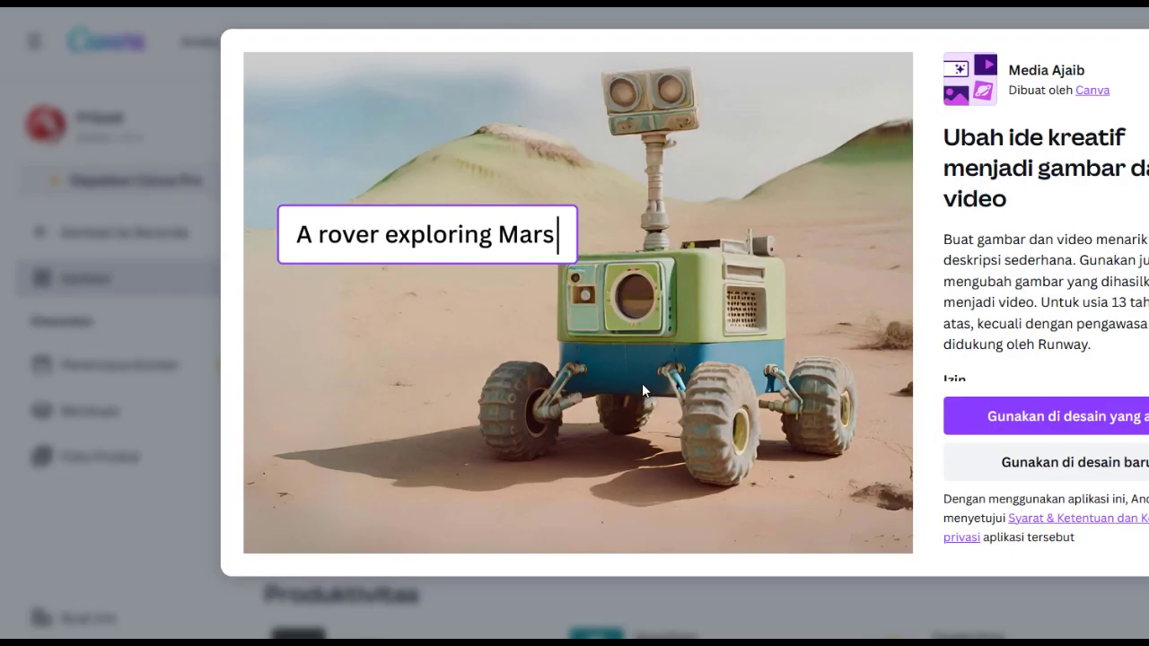
Step: Use Media Ajaib in a new square Instagram post design and dismiss the app permissions notice
scroll(1041, 424, "down", 2)
scroll(1041, 424, "down", 1)
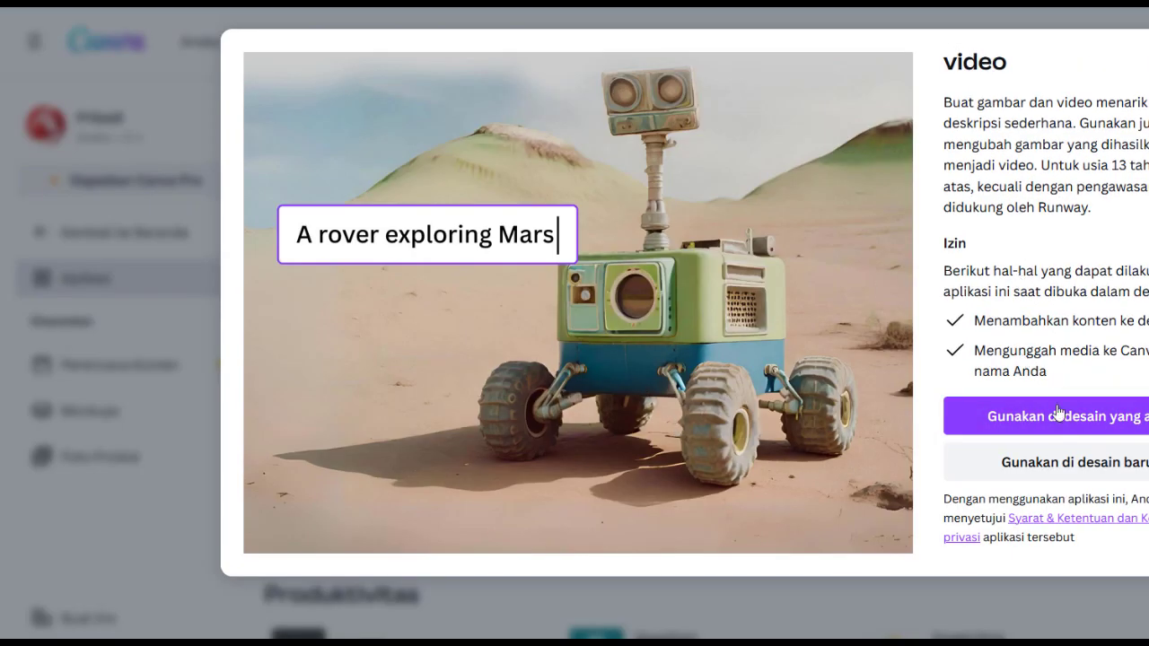
left_click(1054, 473)
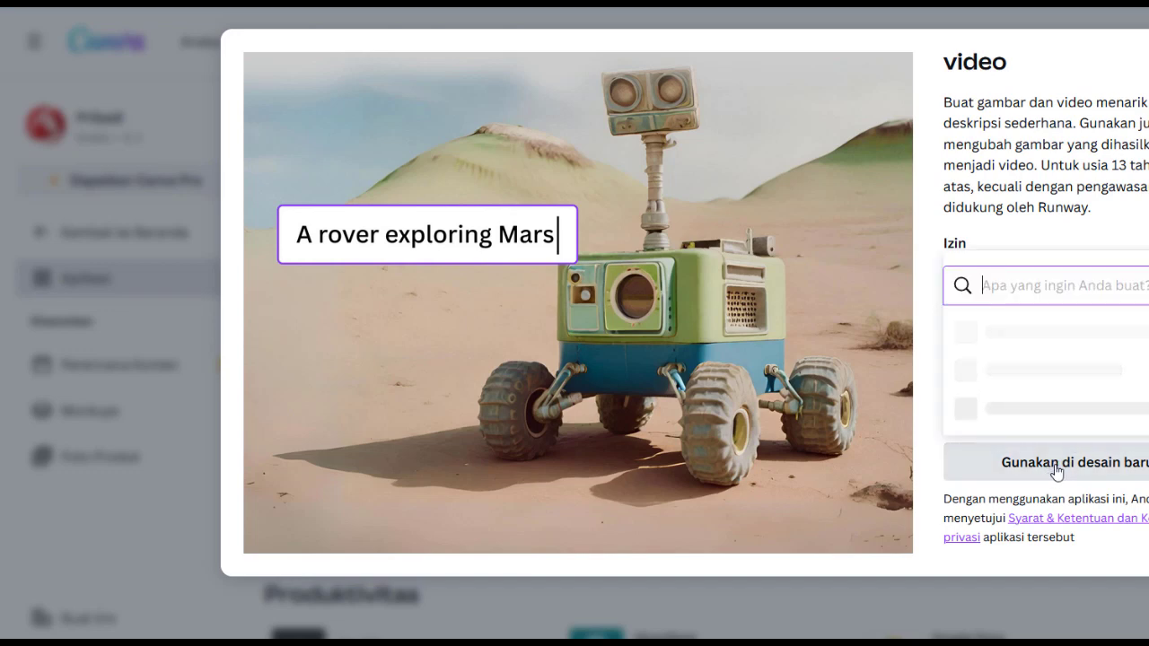
scroll(1039, 327, "down", 2)
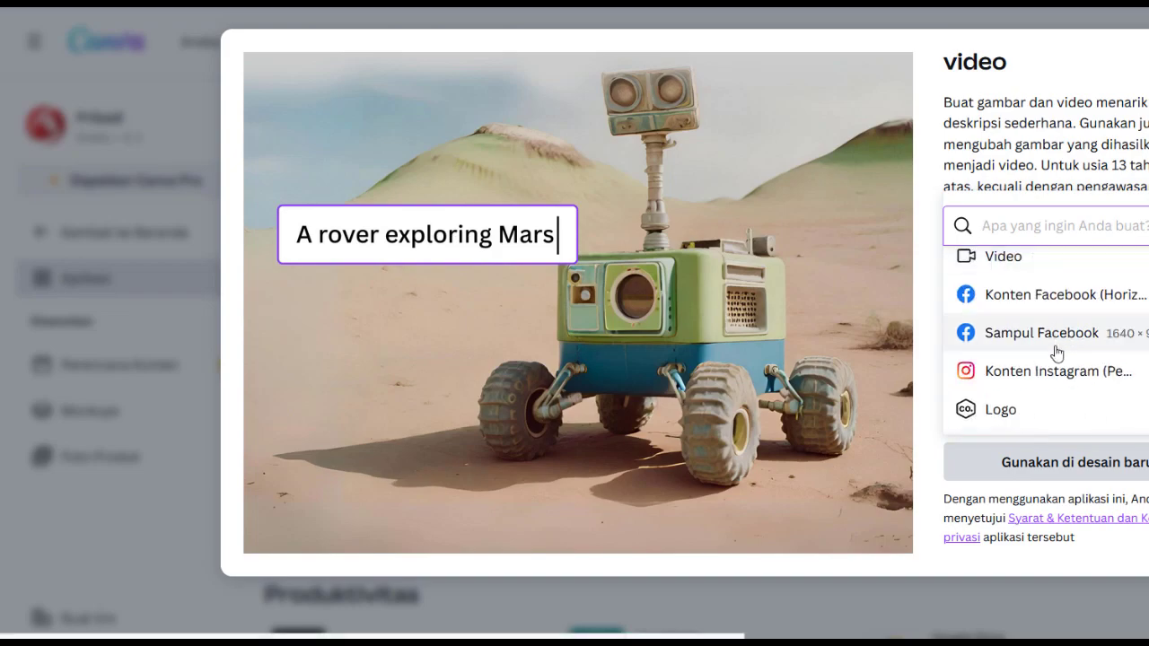
left_click(1065, 377)
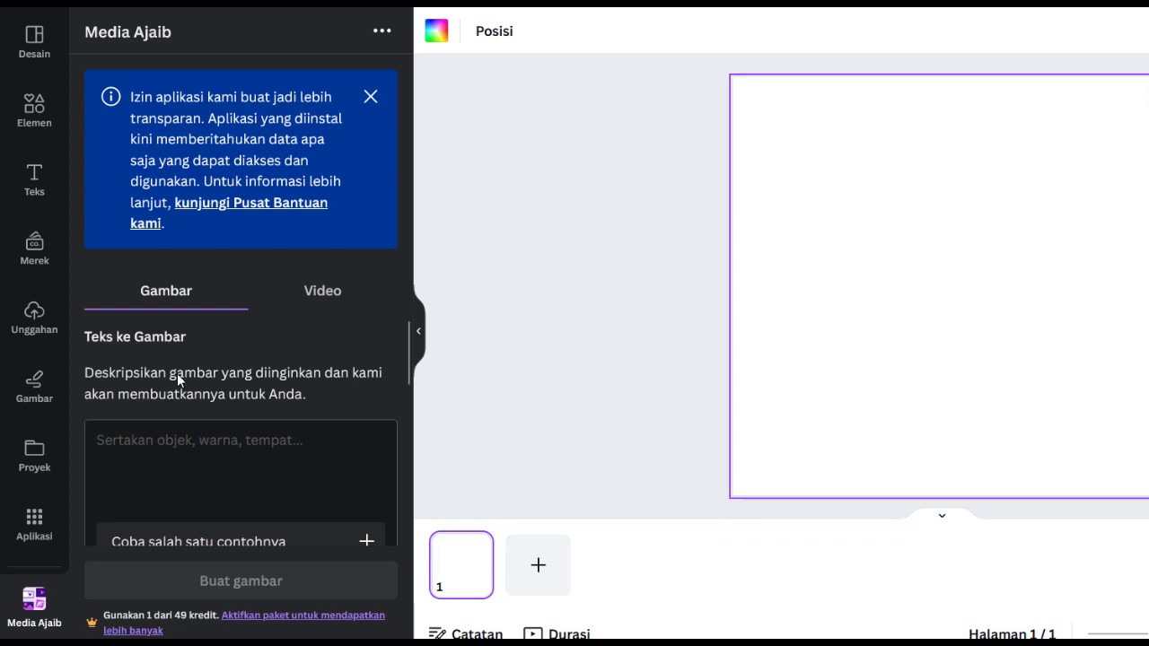
left_click(370, 96)
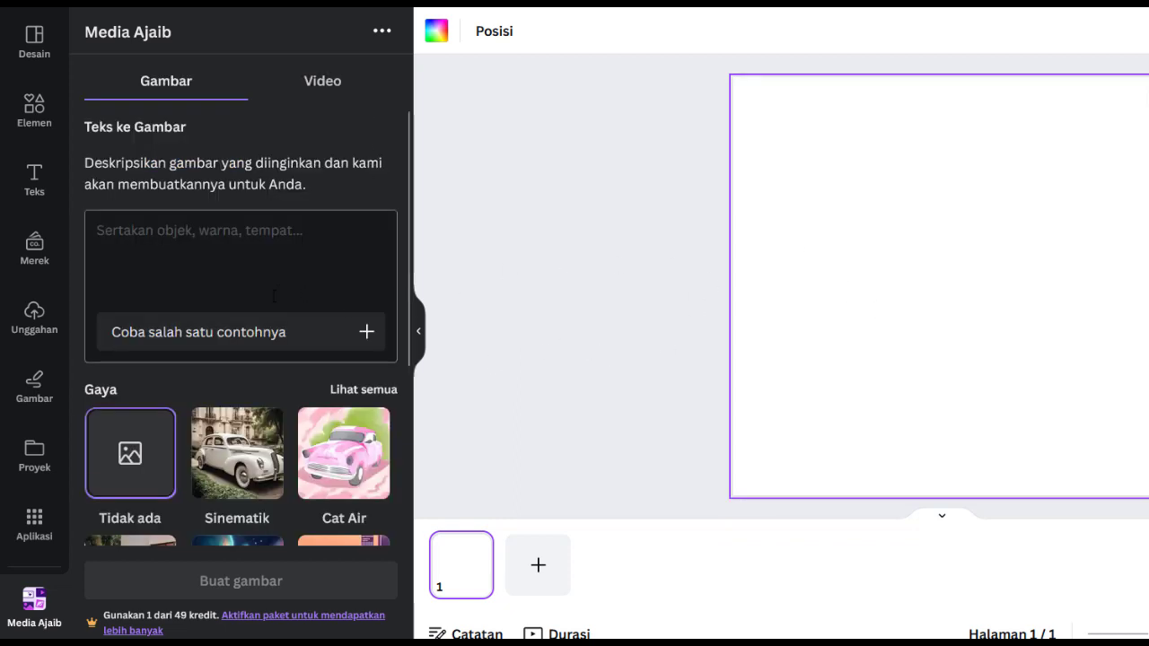
Step: Try to generate images from the prompt "Gambar seorang wanita usia 24 tahun bekerja di pertambangan" with no style and square ratio
scroll(281, 269, "down", 3)
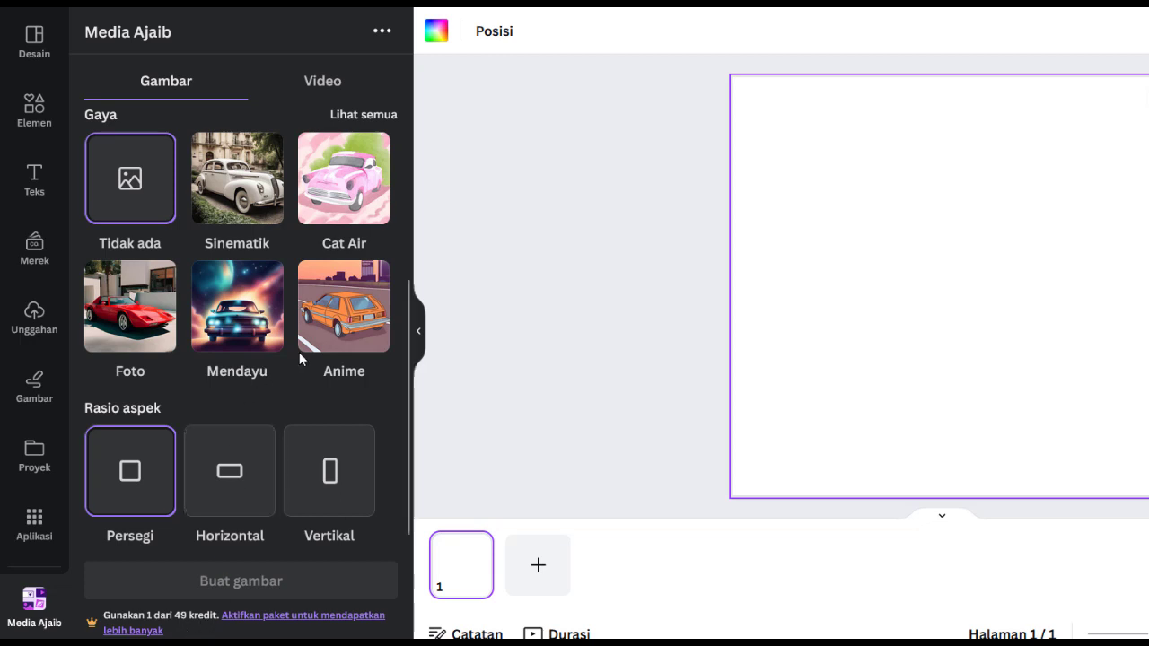
scroll(301, 353, "up", 3)
scroll(298, 346, "up", 1)
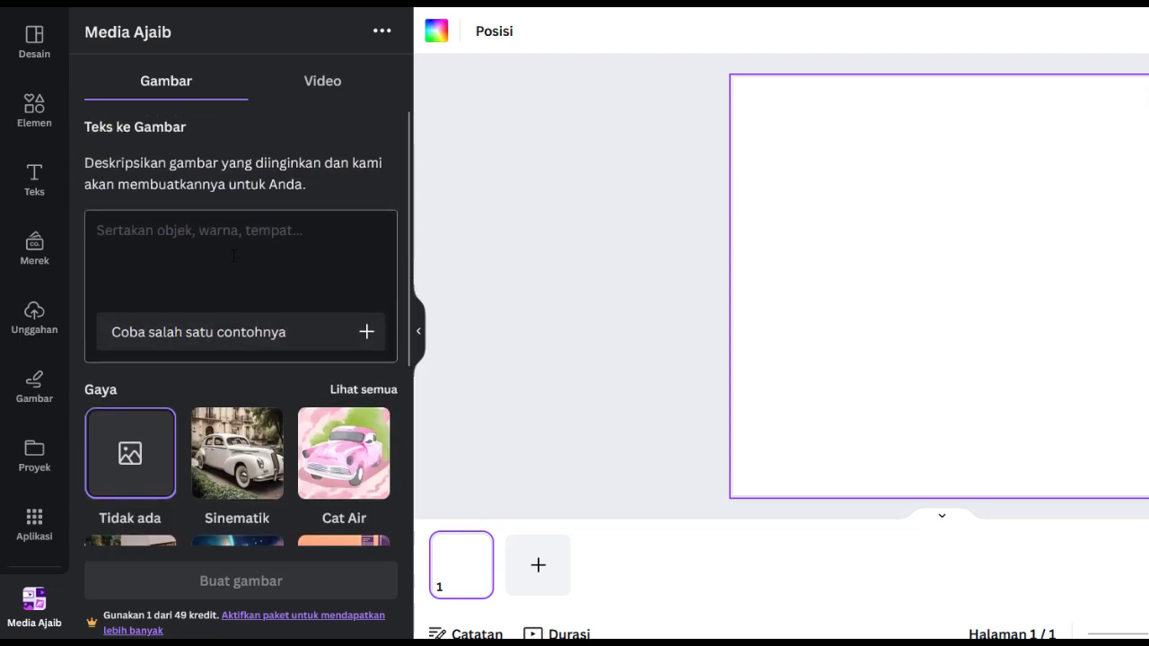
left_click(231, 250)
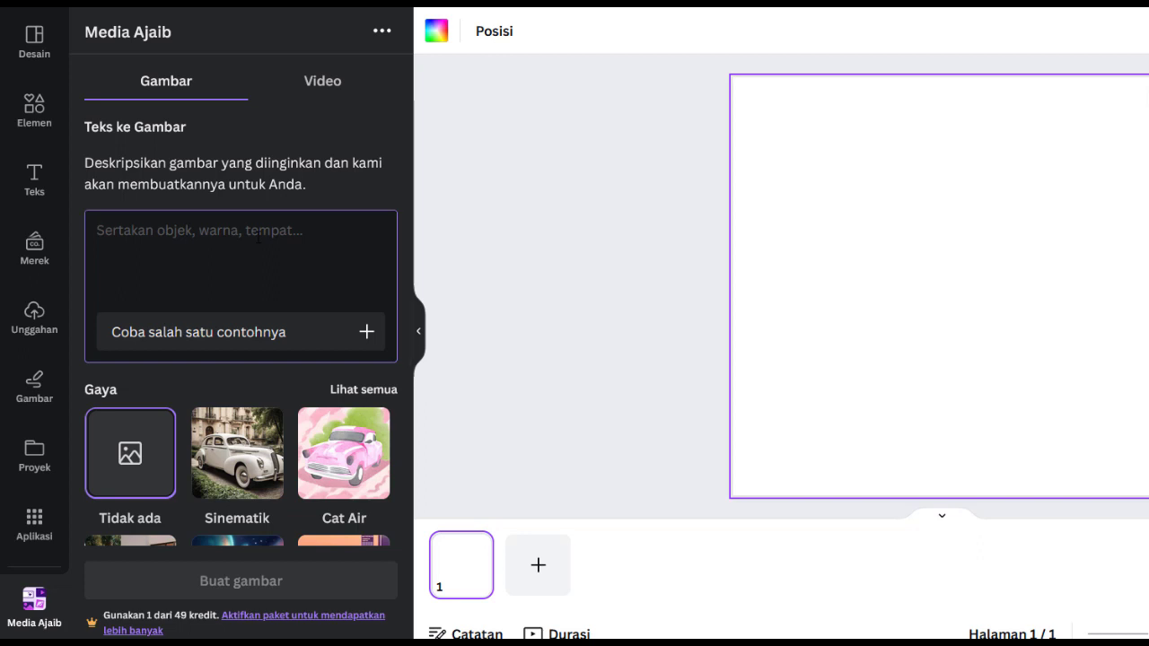
type("Gamb")
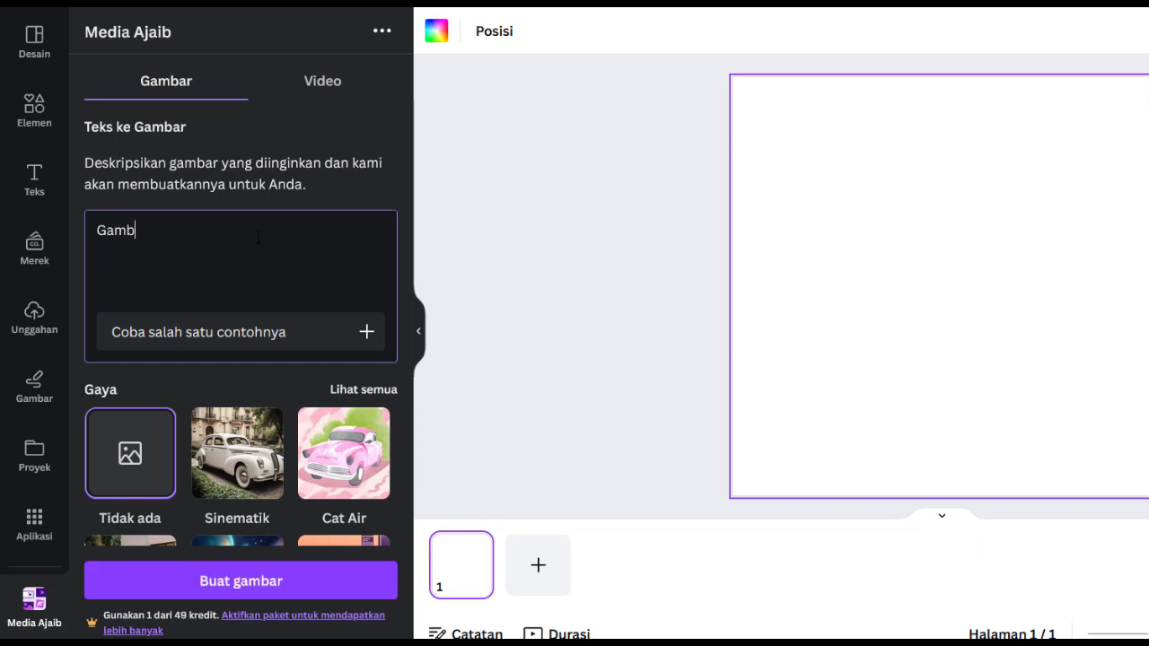
type("ar seorang wanita usia 2")
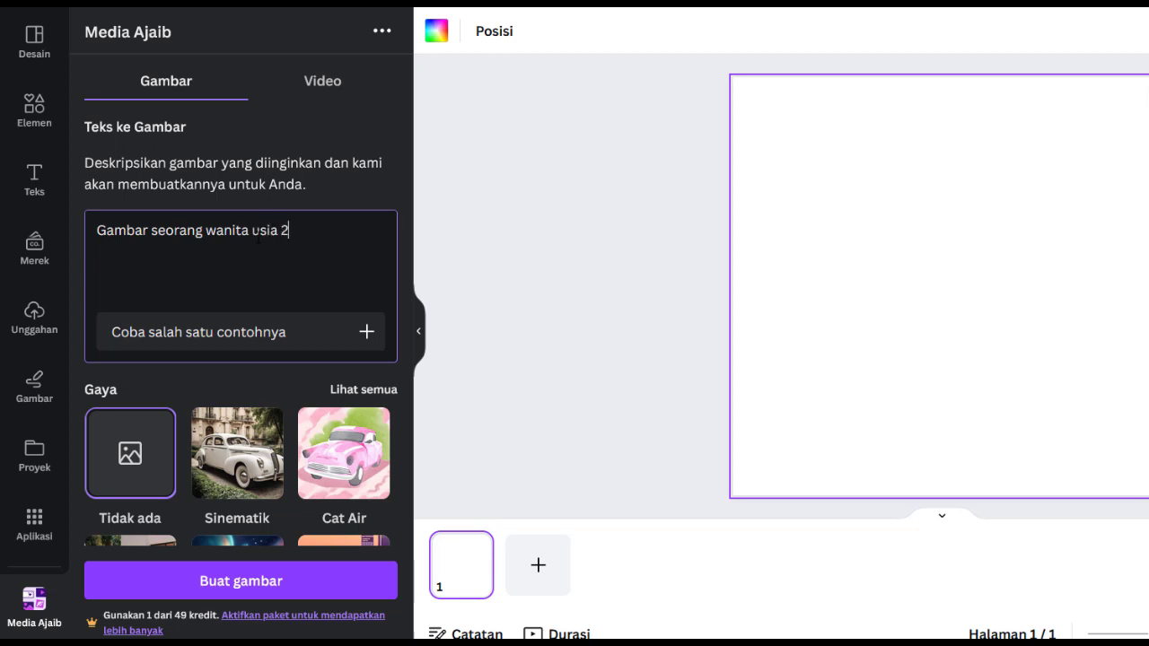
type("4 tahun bekerja di")
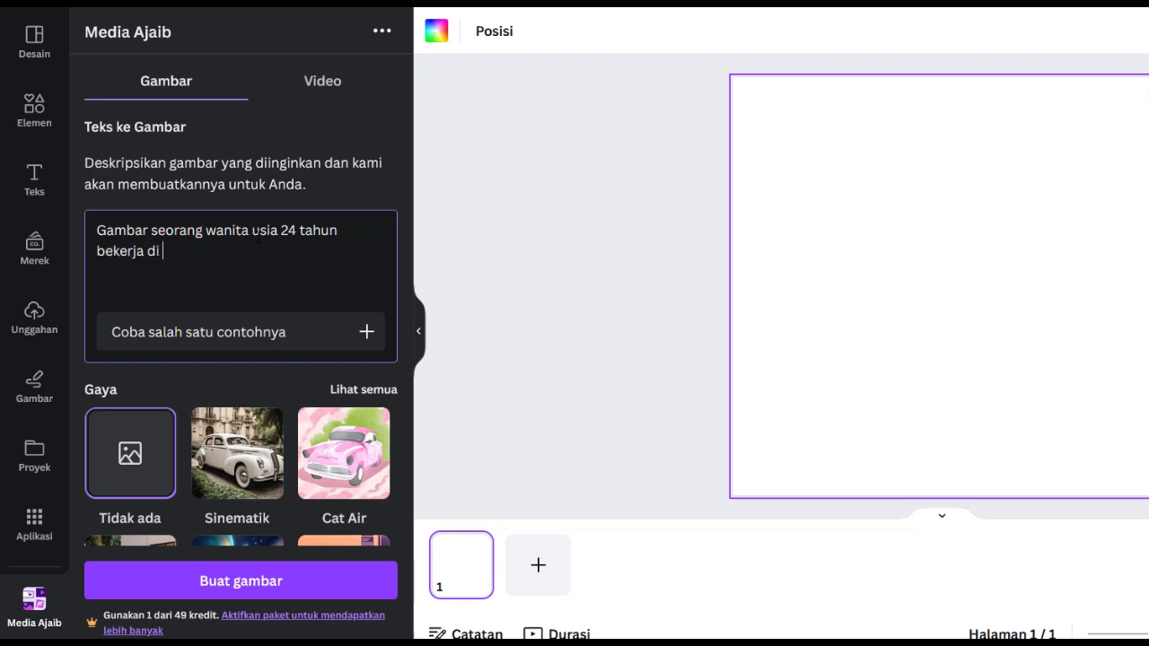
type(" pertambnga")
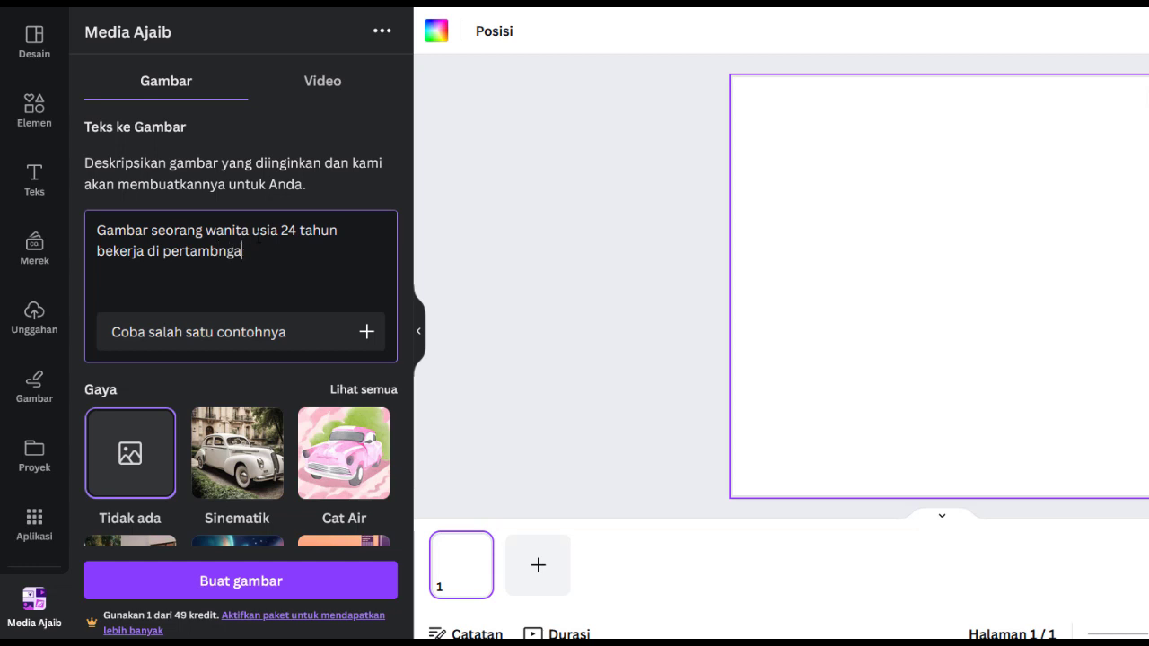
key("BackSpace")
key("BackSpace")
key("BackSpace")
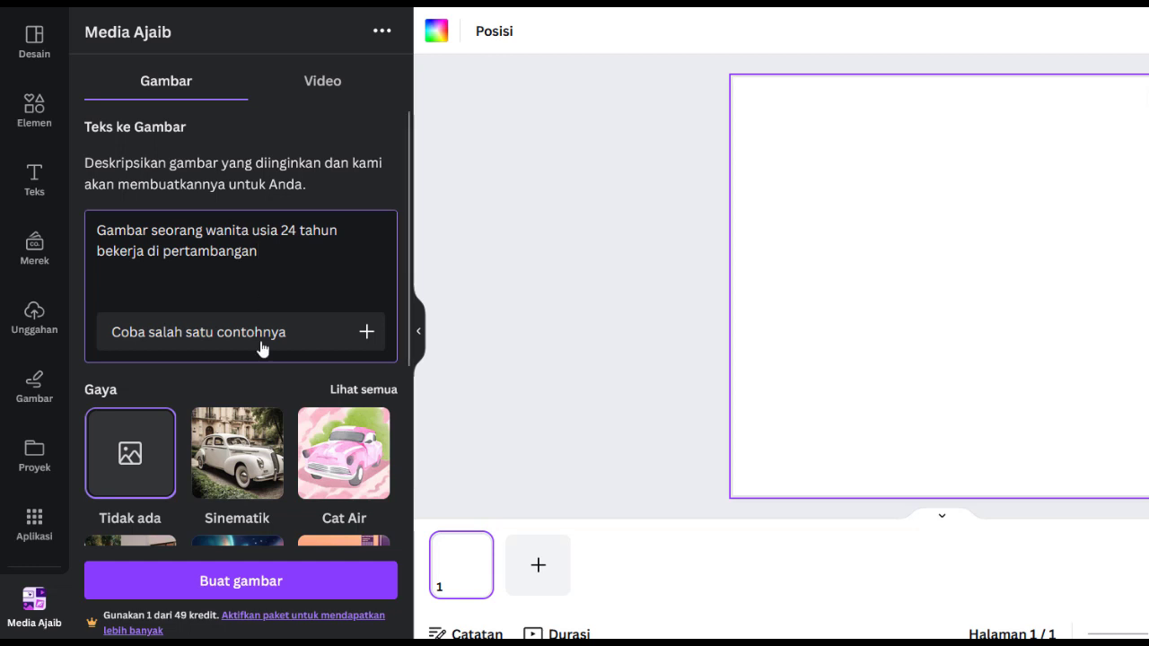
left_click(260, 582)
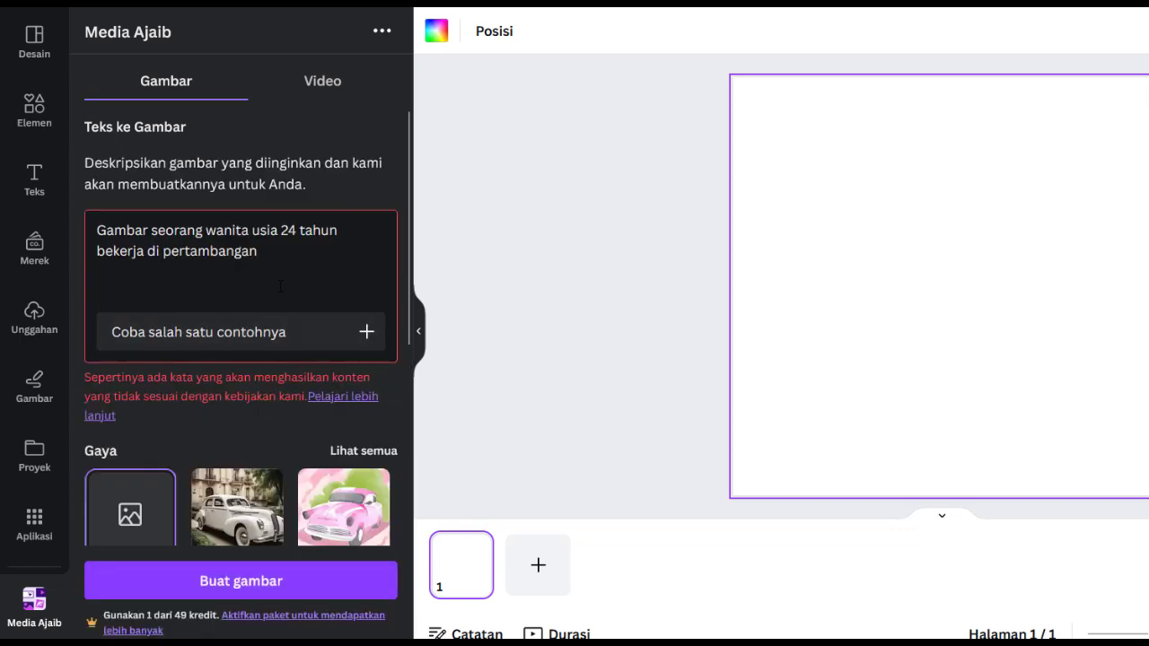
Step: Change "wanita" to "pekerja wanita" in the image prompt
scroll(251, 422, "down", 1)
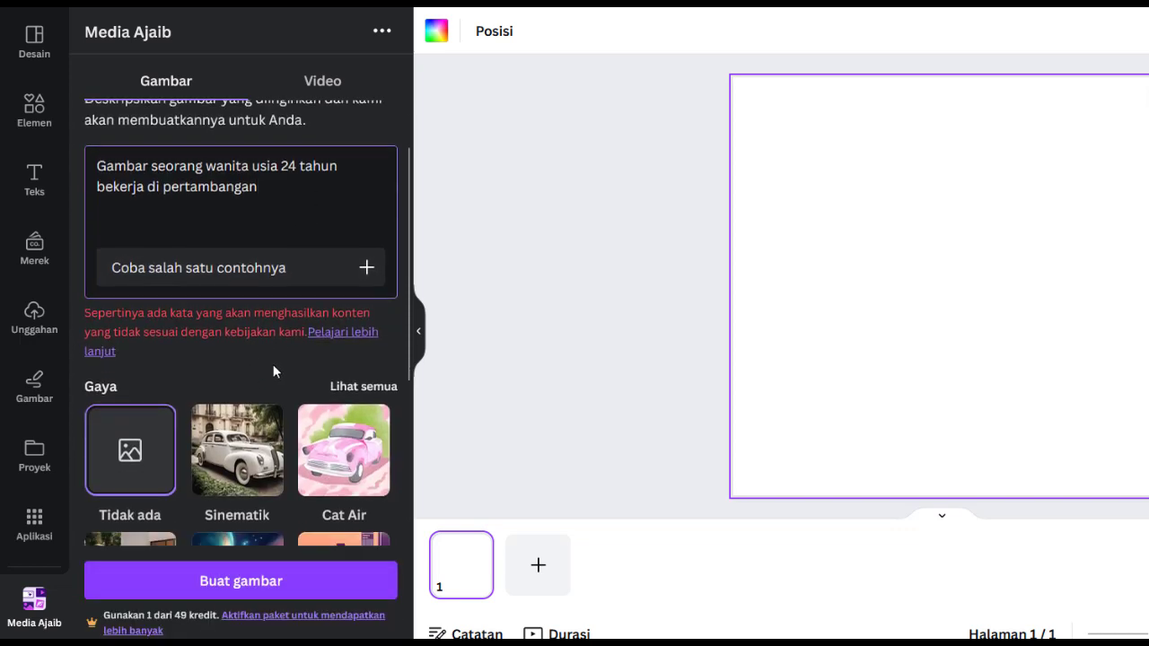
scroll(212, 343, "up", 1)
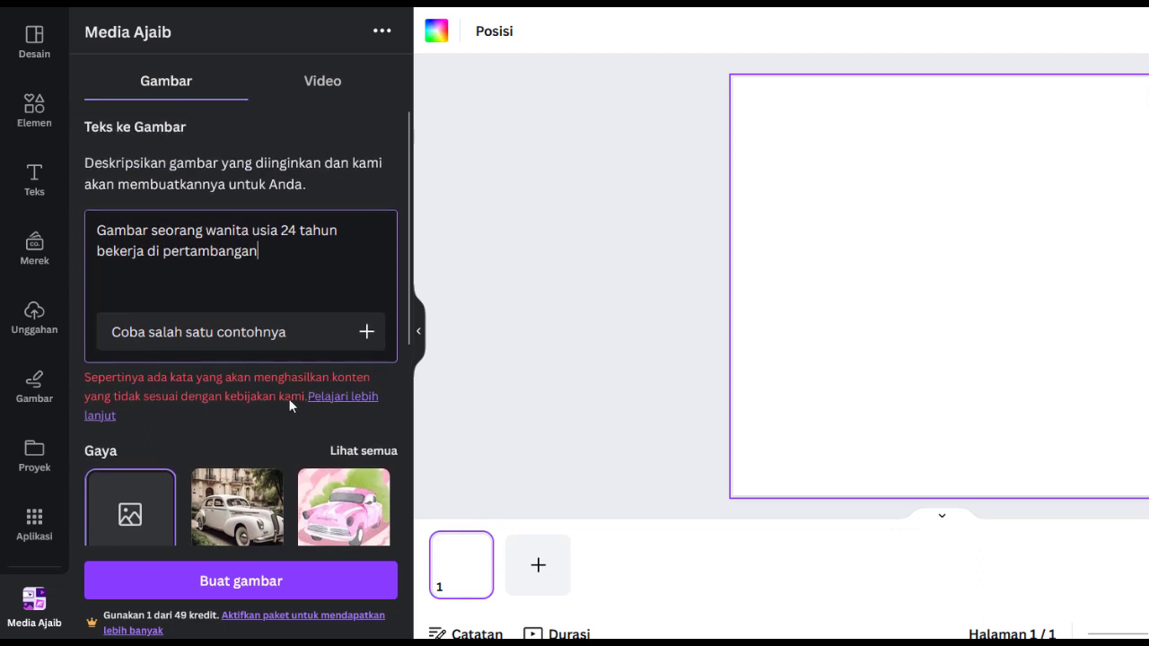
mouse_move(261, 251)
left_mouse_down()
mouse_move(134, 251)
mouse_move(258, 251)
left_mouse_up()
left_click(252, 230)
key("BackSpace")
key("BackSpace")
key("BackSpace")
key("BackSpace")
key("BackSpace")
key("BackSpace")
key("BackSpace")
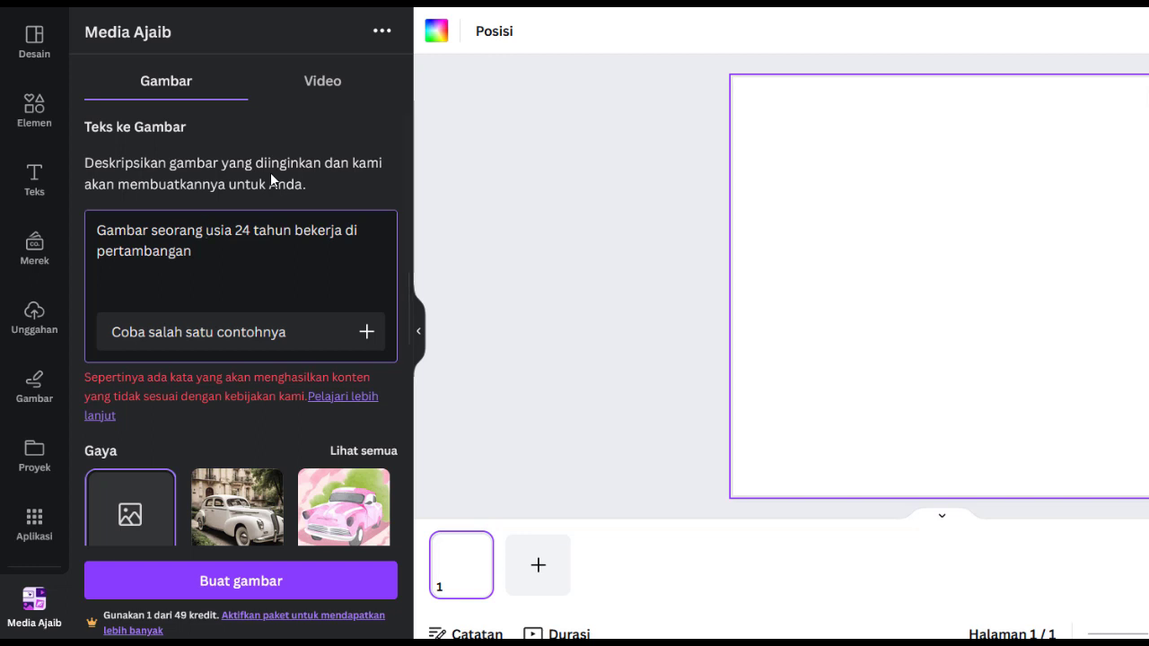
type("pek")
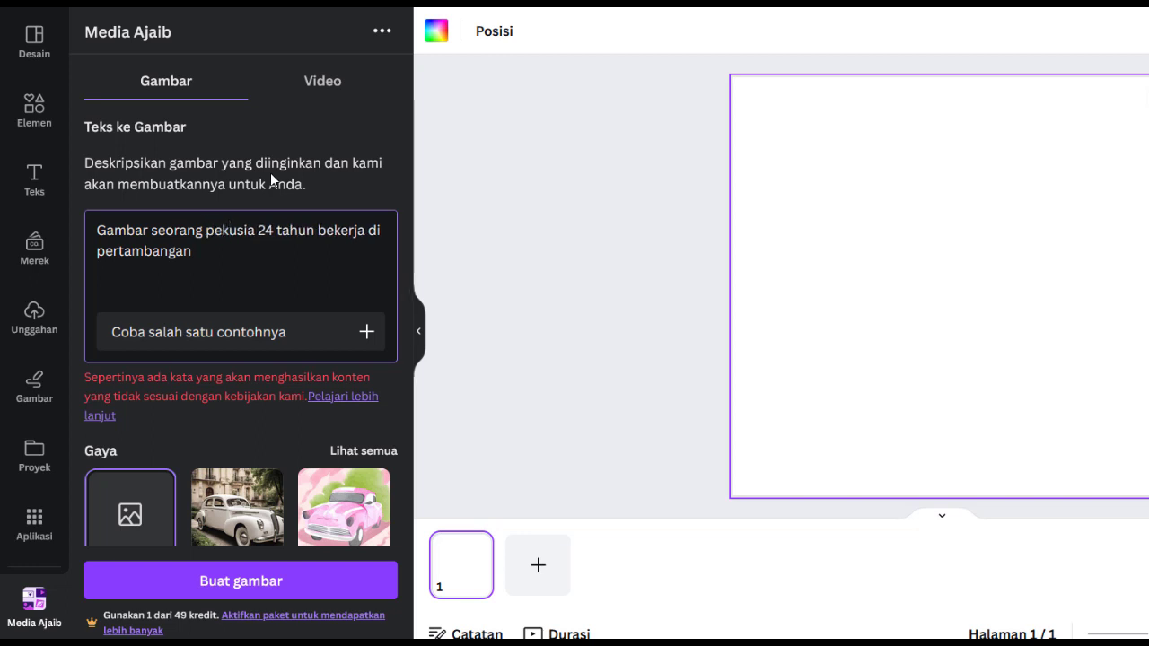
type("erja ")
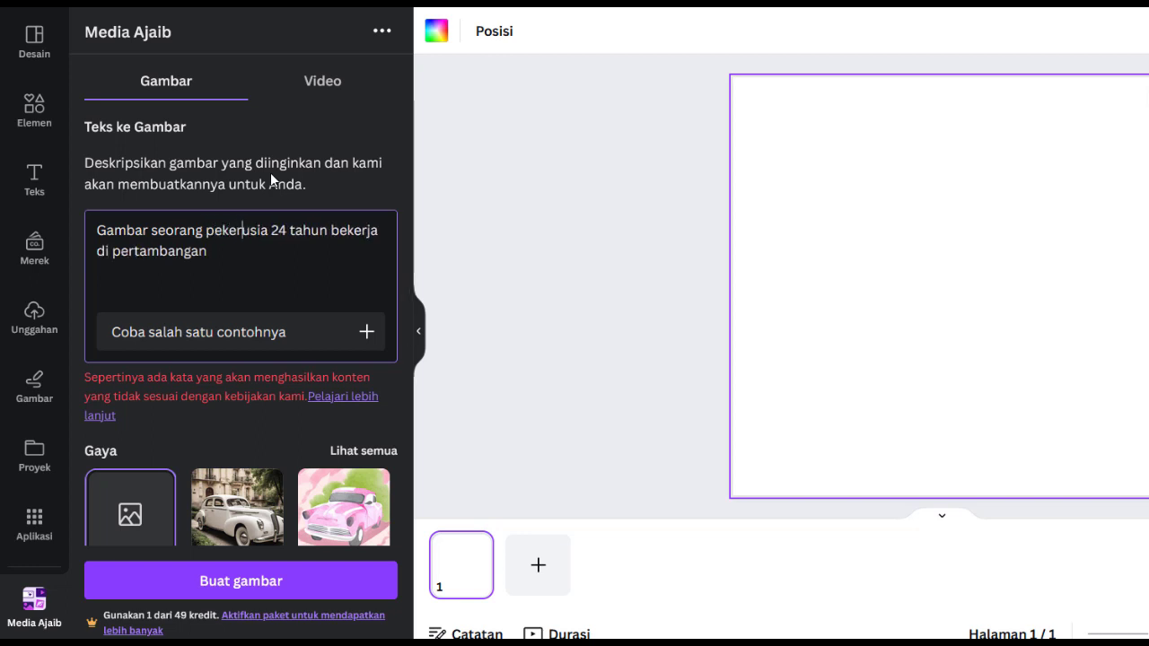
type("wanita")
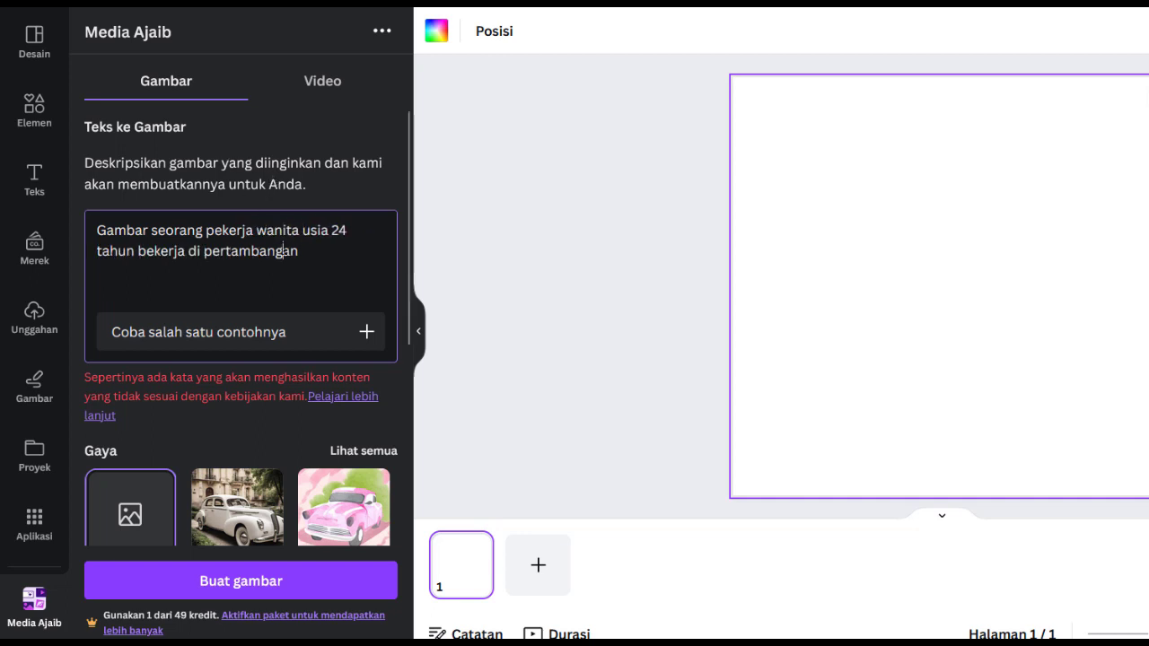
Step: Replace "bekerja di pertambangan" in the prompt with "tersenyum dengan pakaian warna kuning" and generate the images
left_click_drag(299, 251, 139, 251)
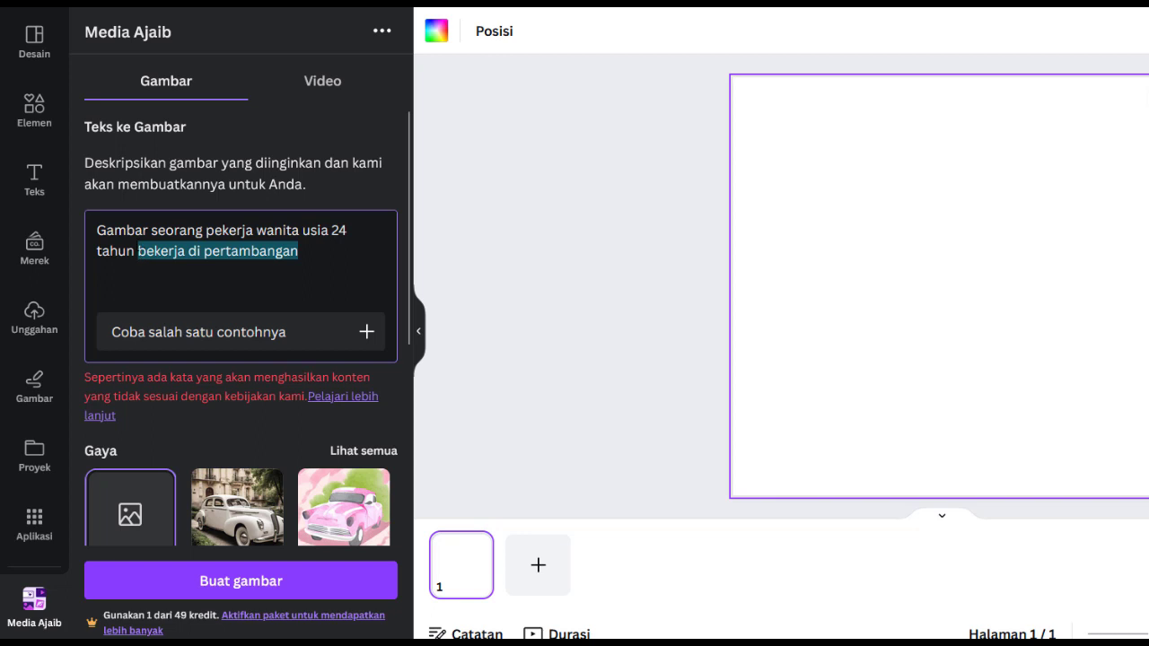
type("terseny")
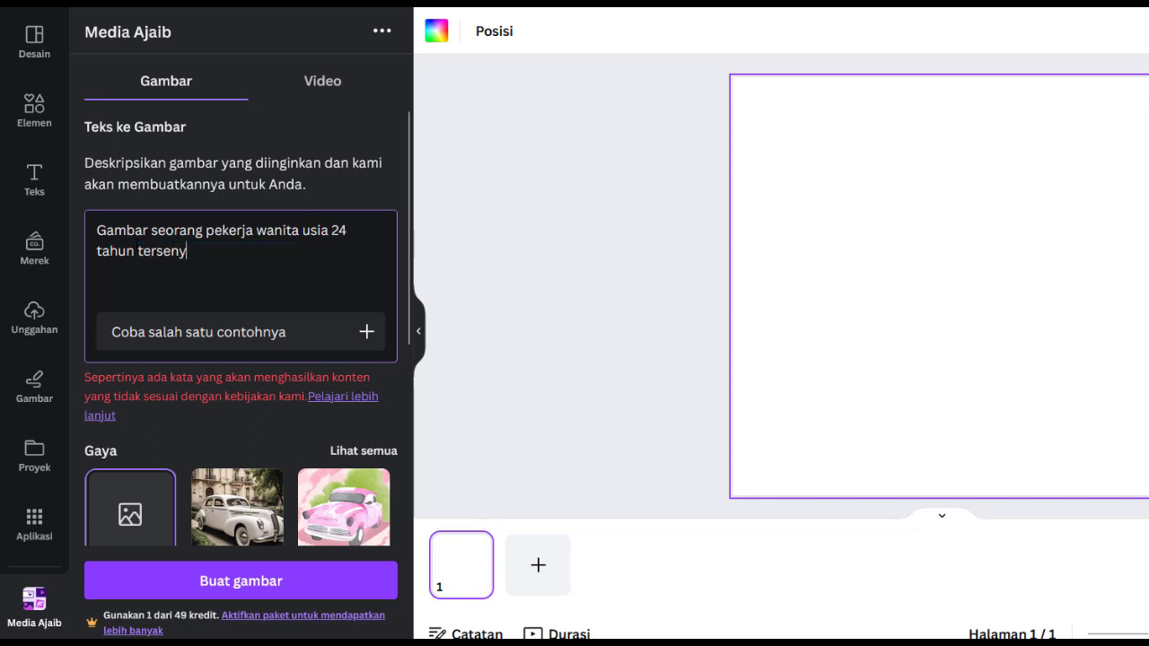
type("um ")
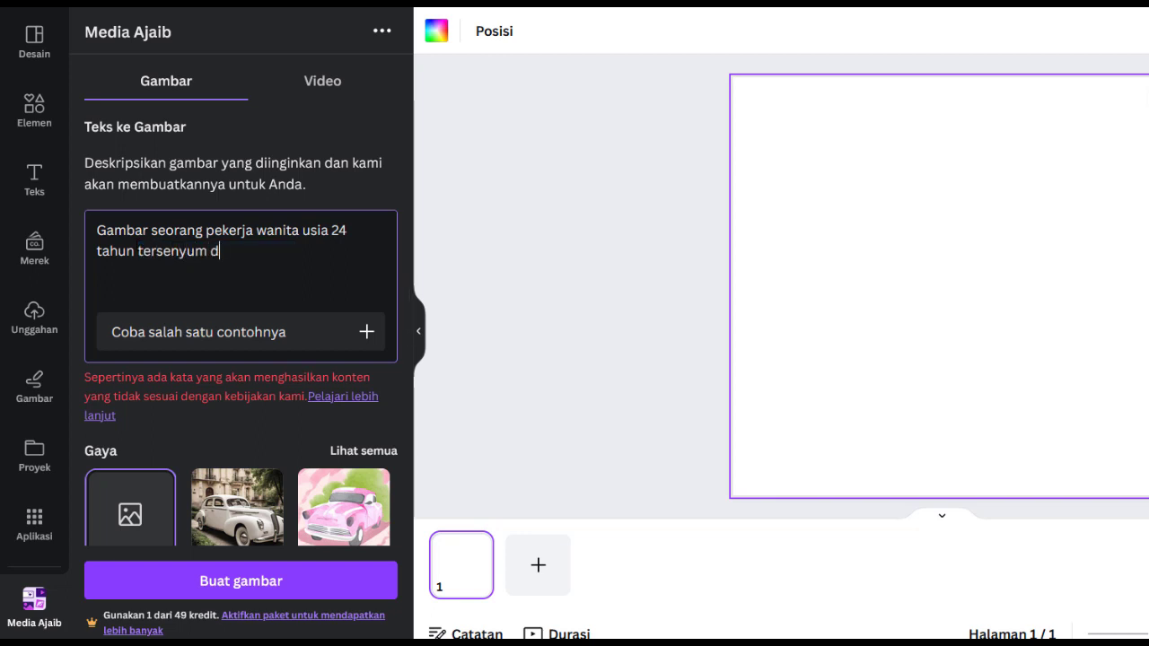
type("dengan p")
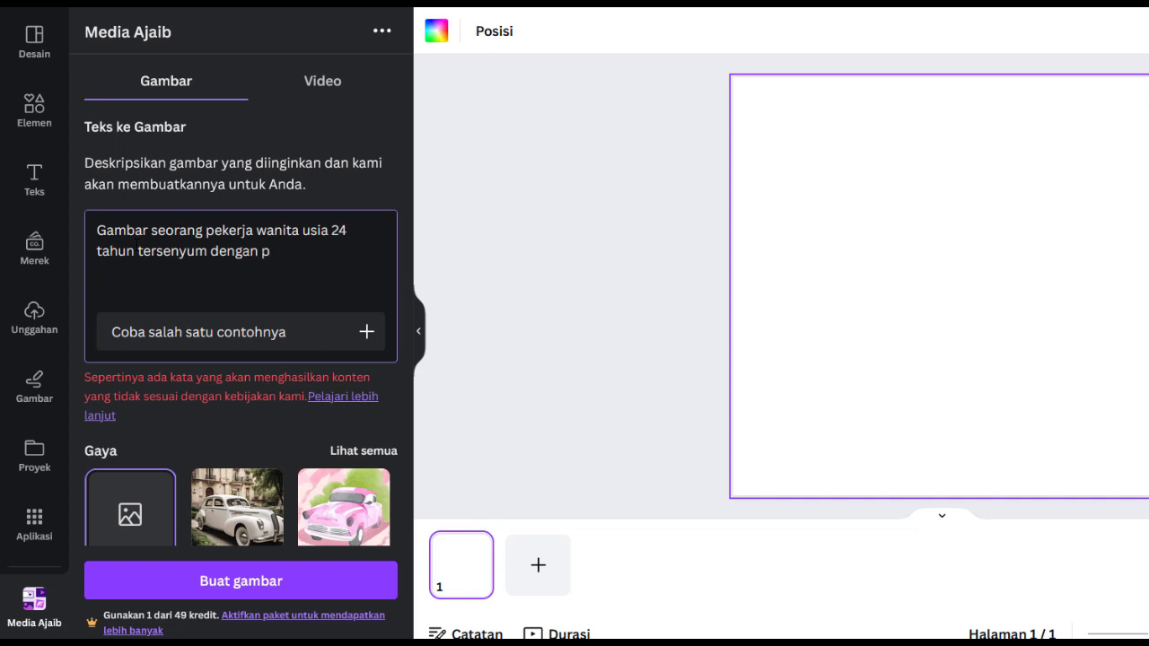
type("akaian warna kuning")
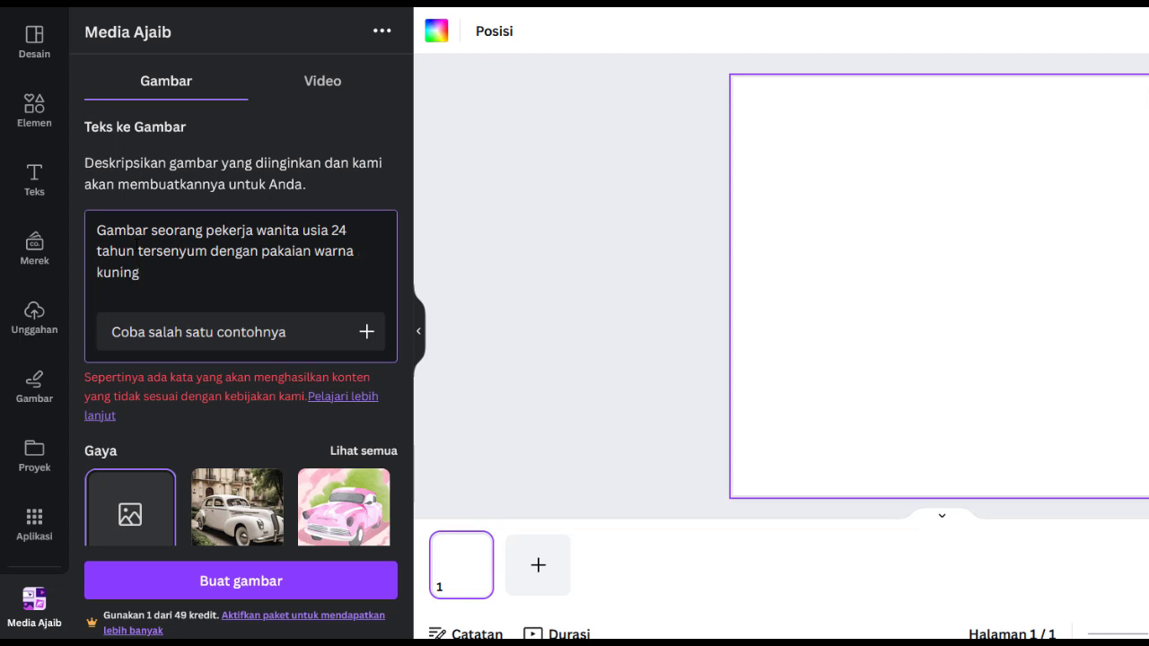
left_click(269, 580)
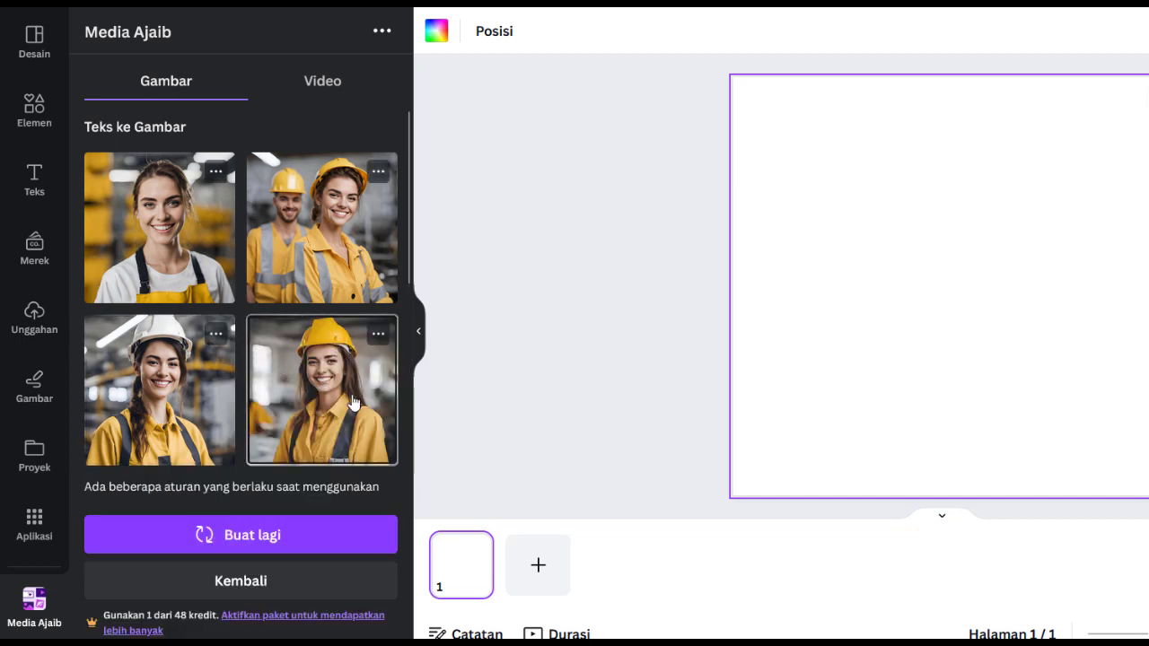
Step: Place the generated image of the woman in a white shirt and yellow apron on the page and enlarge it to cover the page
left_click(175, 255)
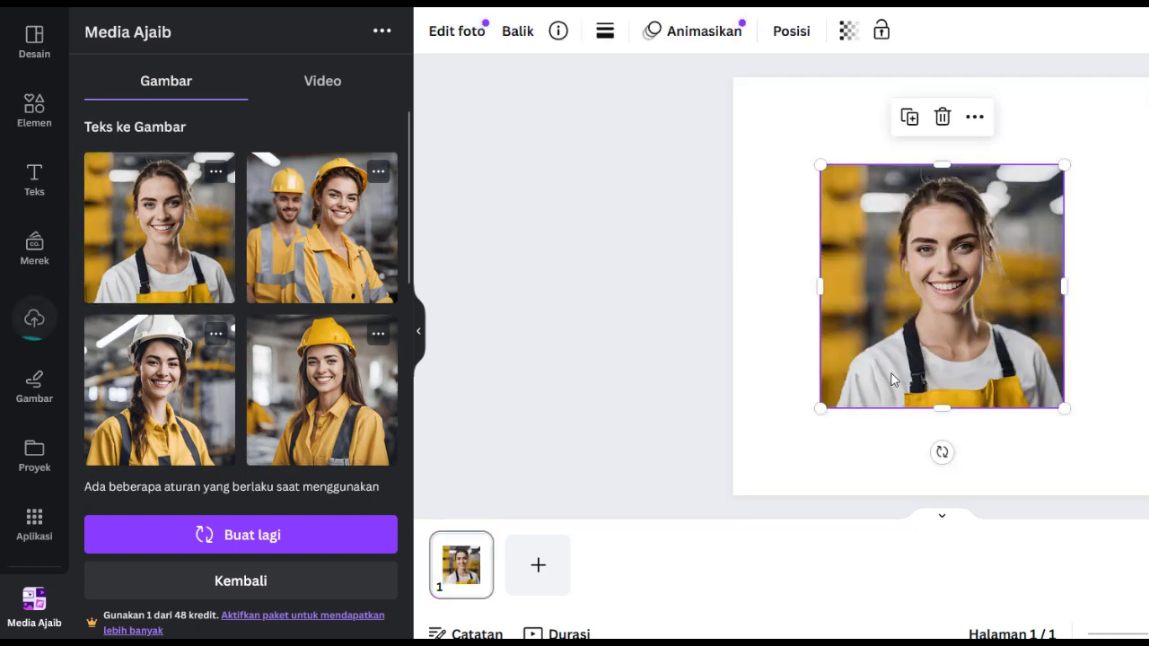
left_click_drag(816, 405, 715, 513)
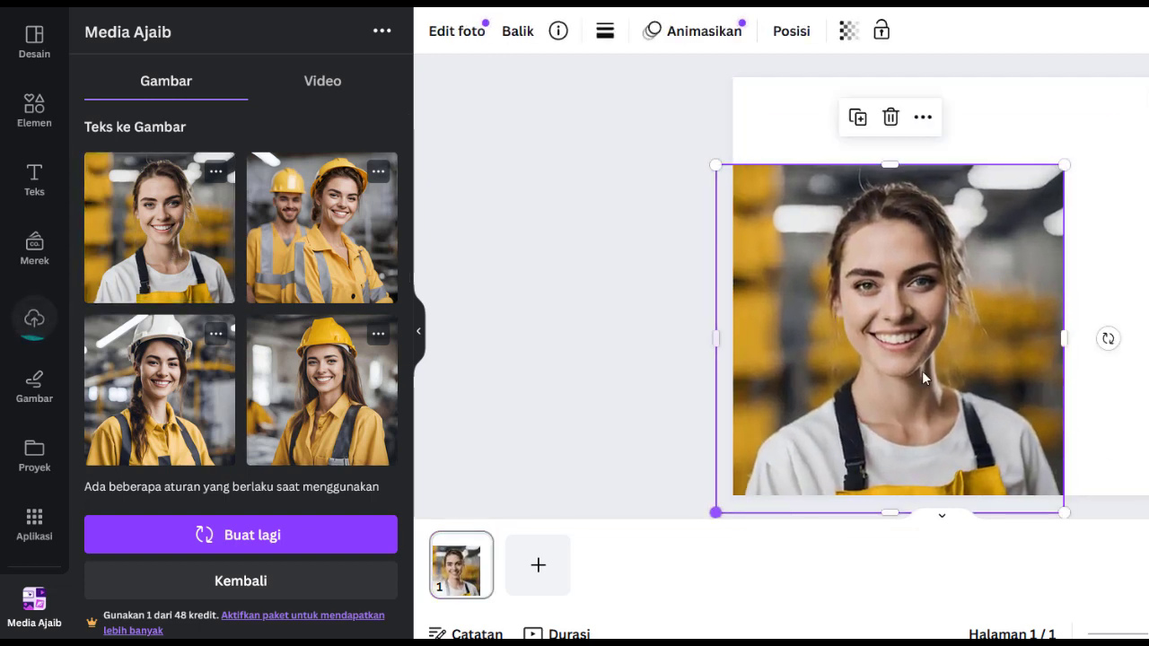
left_click_drag(1064, 166, 1148, 70)
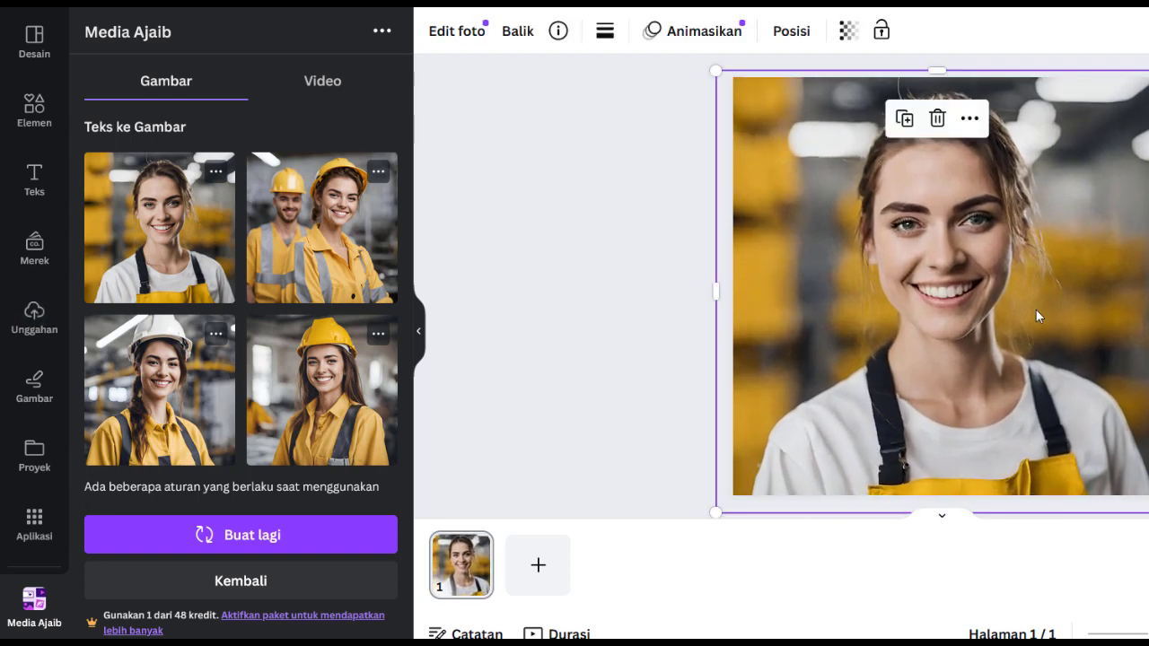
scroll(392, 319, "down", 1)
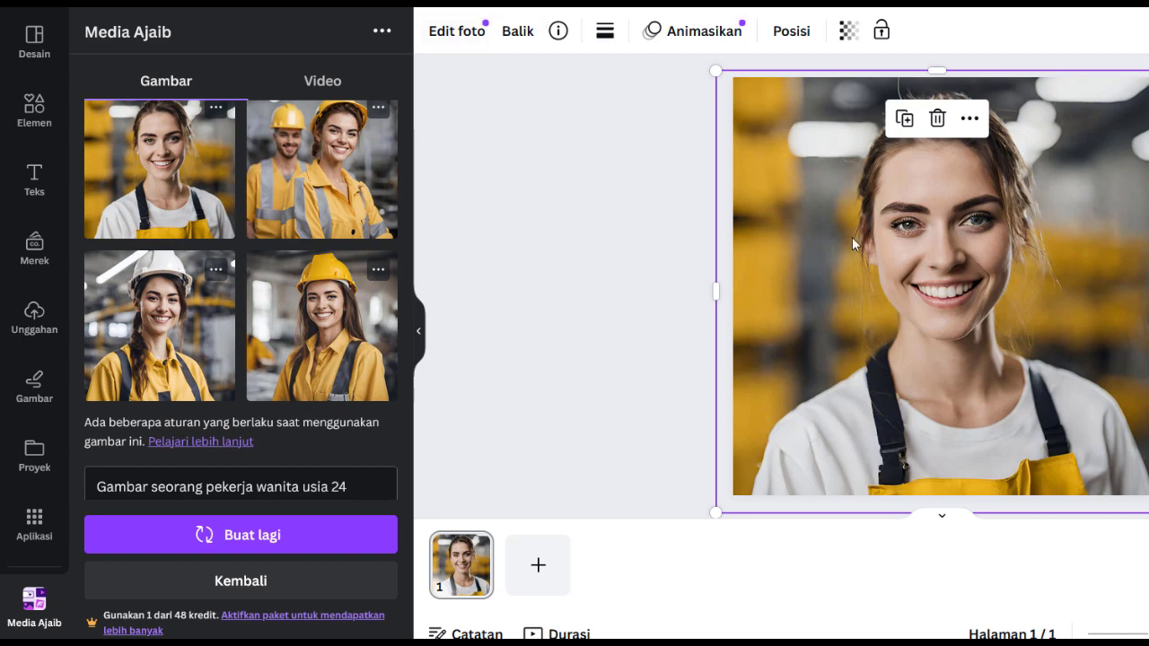
Step: Generate more images similar to the generated one of the woman in a white shirt and yellow apron
scroll(333, 333, "down", 5)
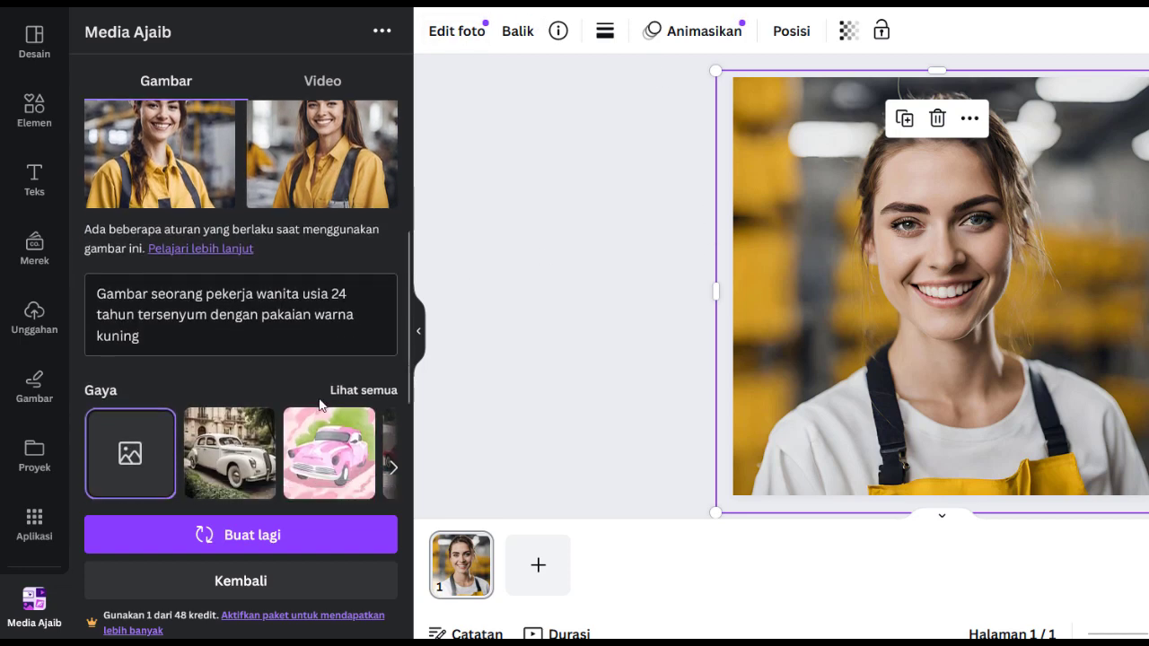
scroll(313, 458, "down", 1)
scroll(269, 404, "up", 5)
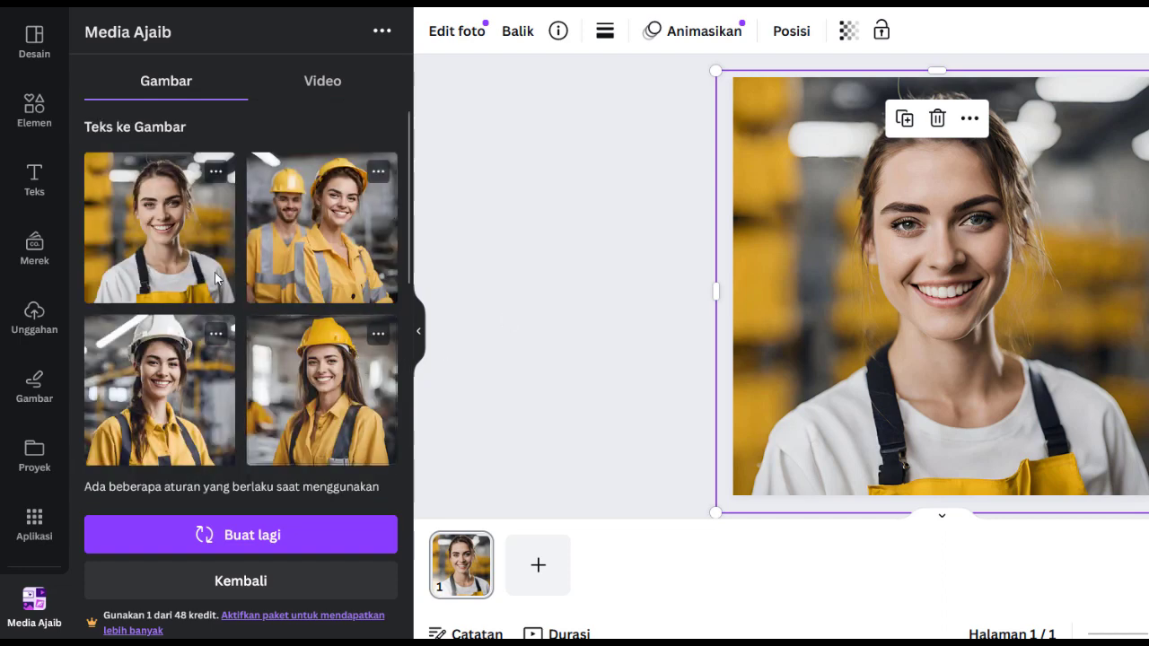
left_click(215, 173)
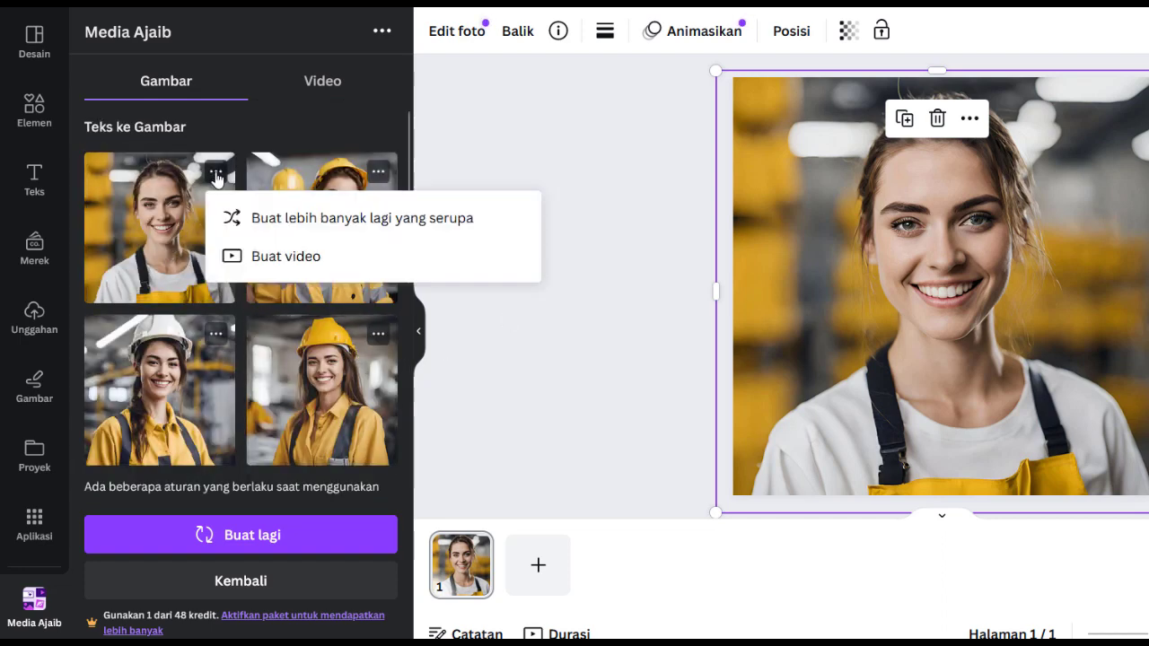
left_click(279, 221)
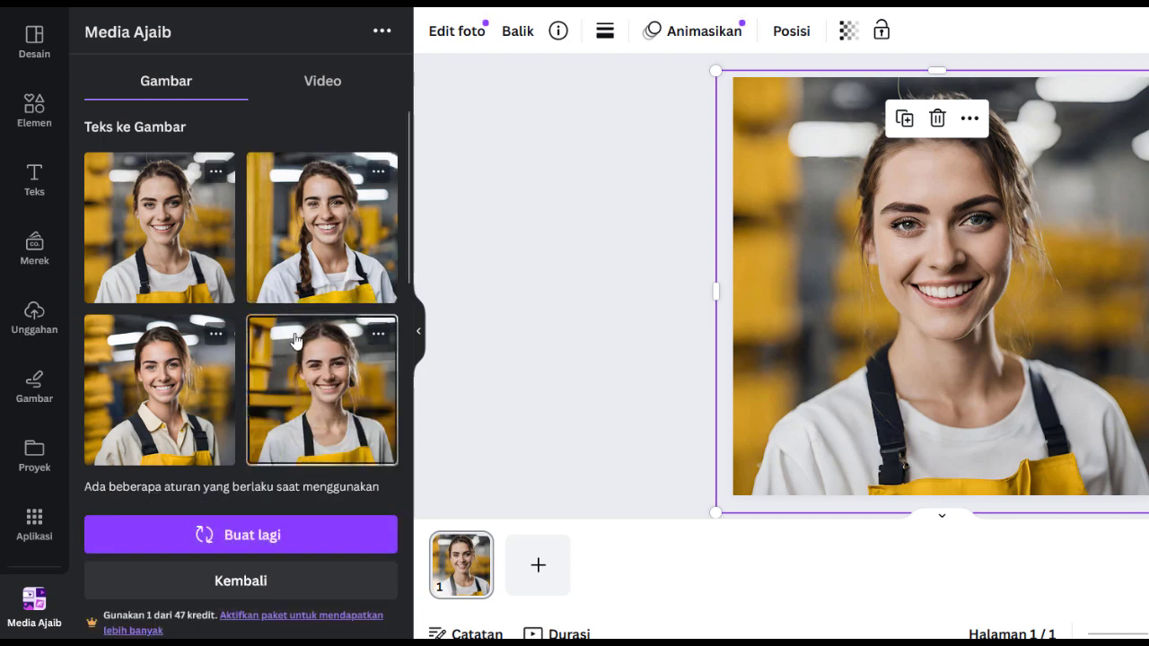
Step: Insert "asia" after "wanita" in the image prompt and generate the images again
scroll(282, 310, "down", 3)
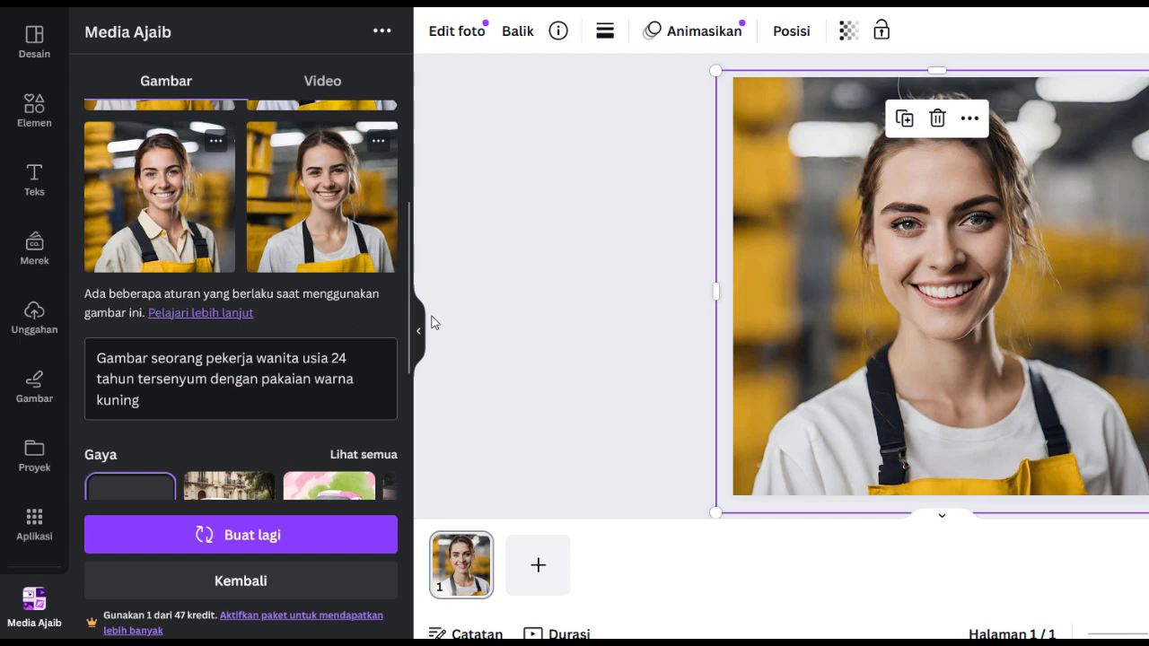
left_click(334, 358)
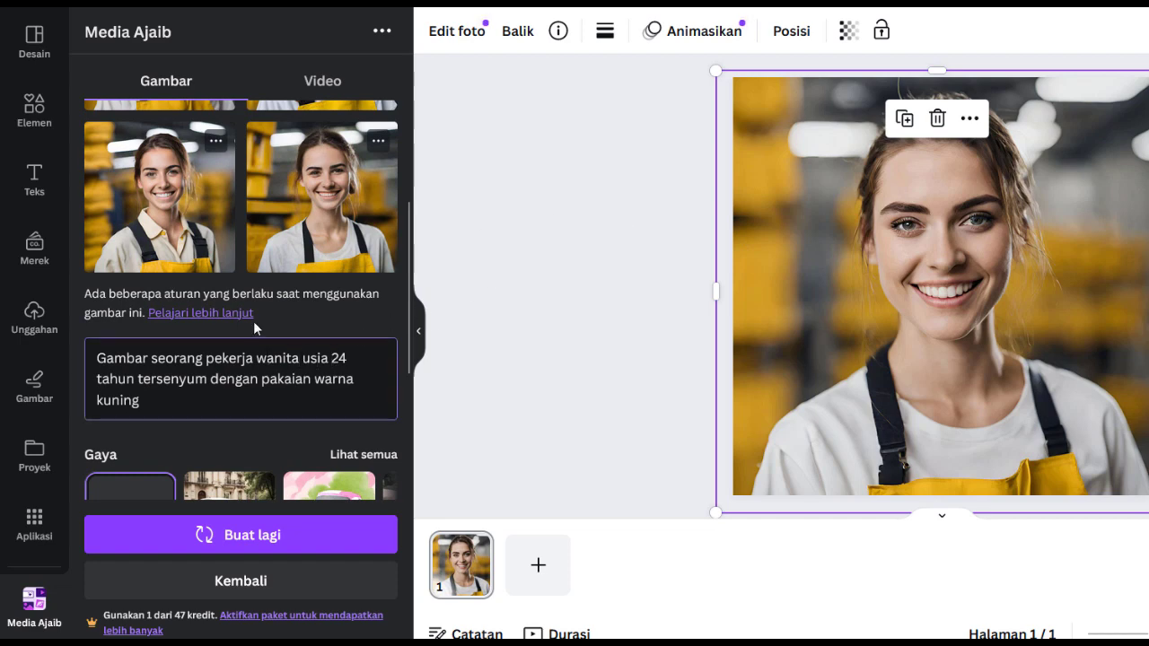
type("as ")
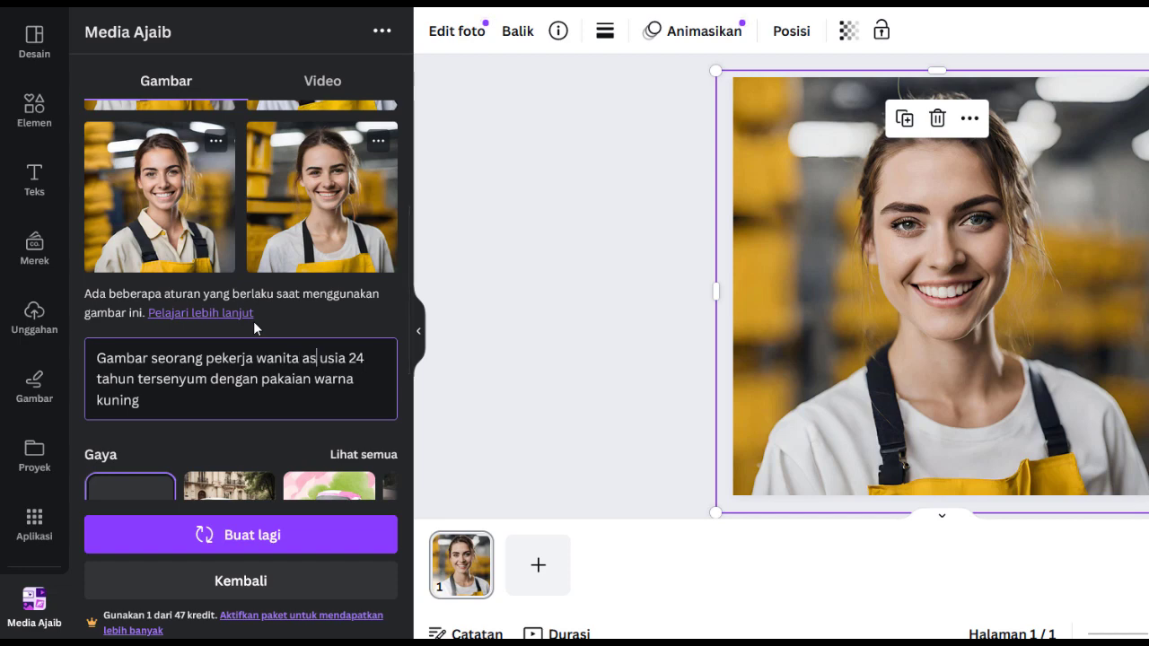
type("is")
key("BackSpace")
type("a")
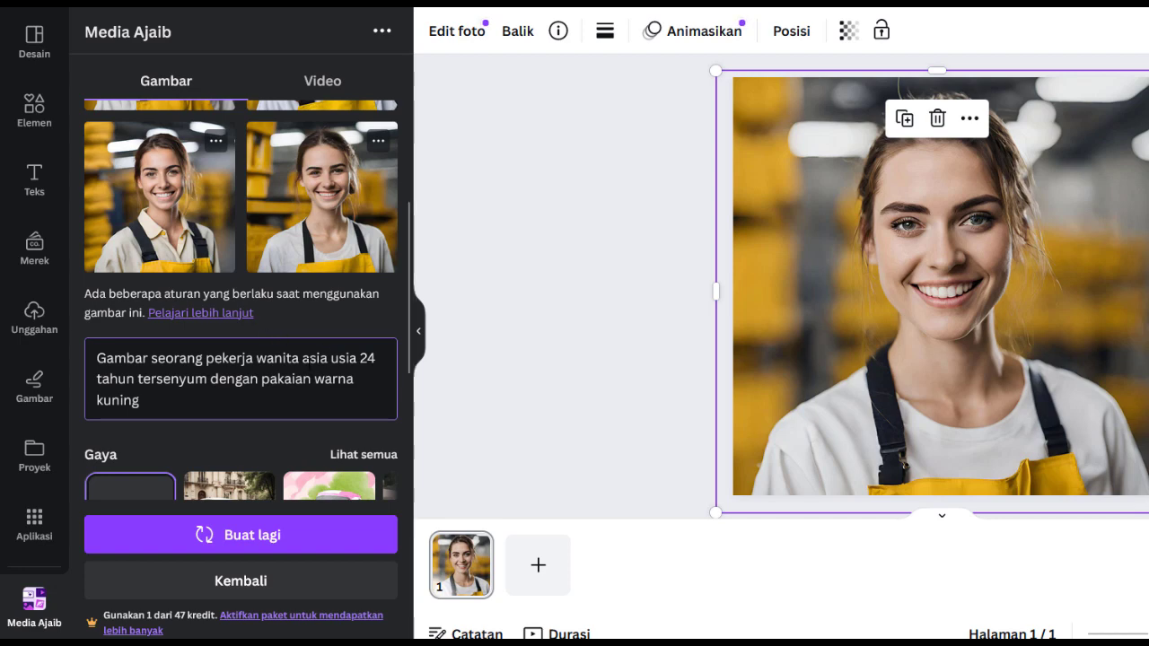
left_click(269, 536)
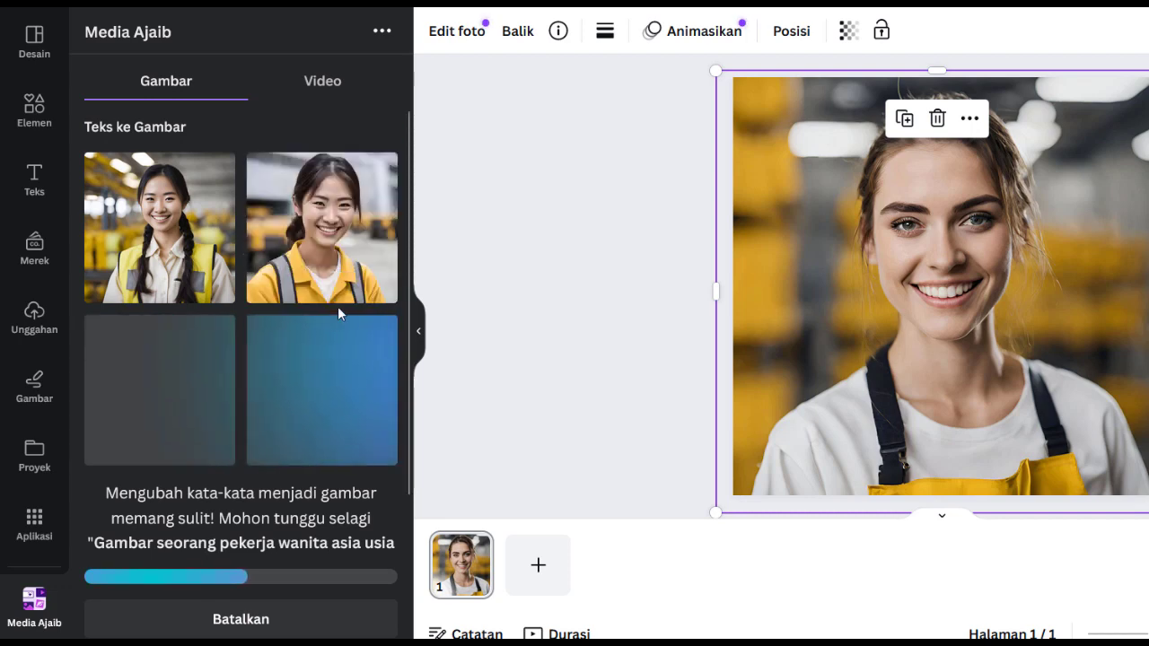
Step: Shrink the photo of the woman in the yellow apron and move it to the upper part of the page
left_click(472, 277)
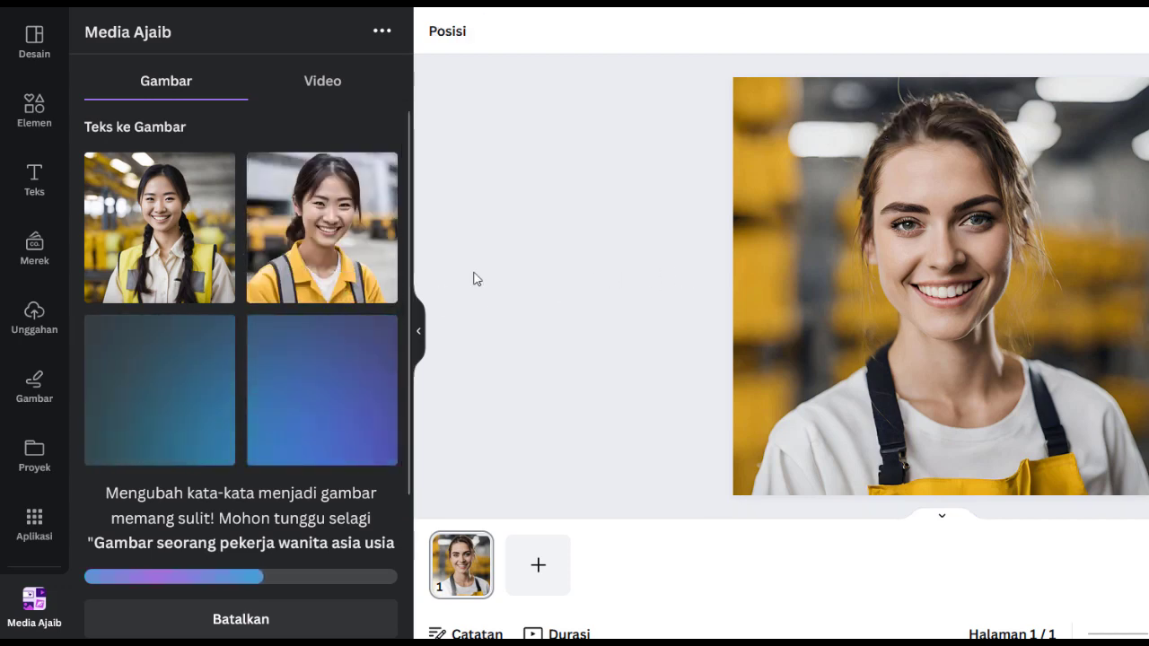
left_click(939, 270)
left_click_drag(1147, 71, 908, 312)
left_click_drag(822, 373, 1040, 151)
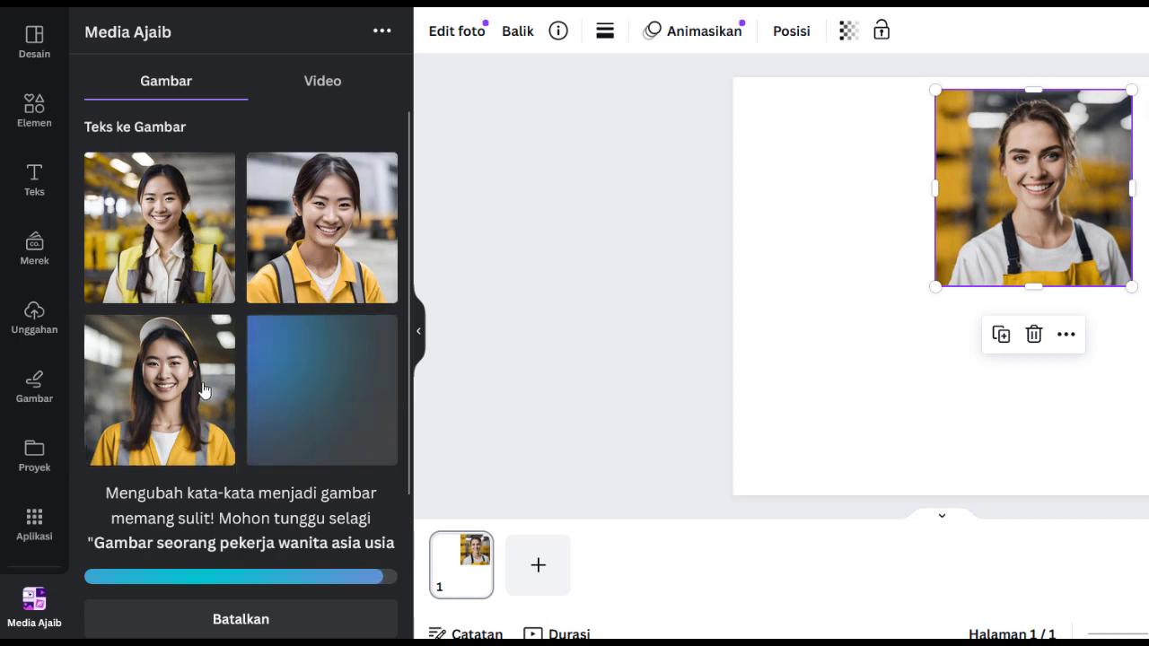
Step: Place the generated image of the woman in a yellow helmet on the page, resize it and position it overlapping the other photo's lower-left corner
left_click(324, 396)
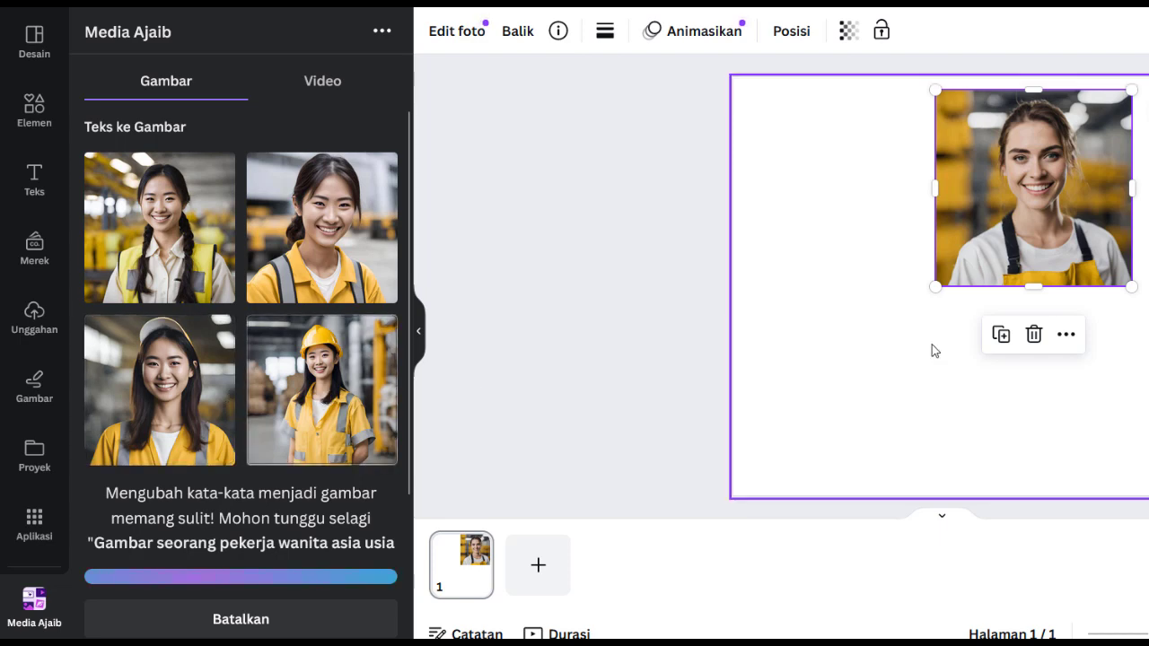
left_click_drag(997, 281, 929, 257)
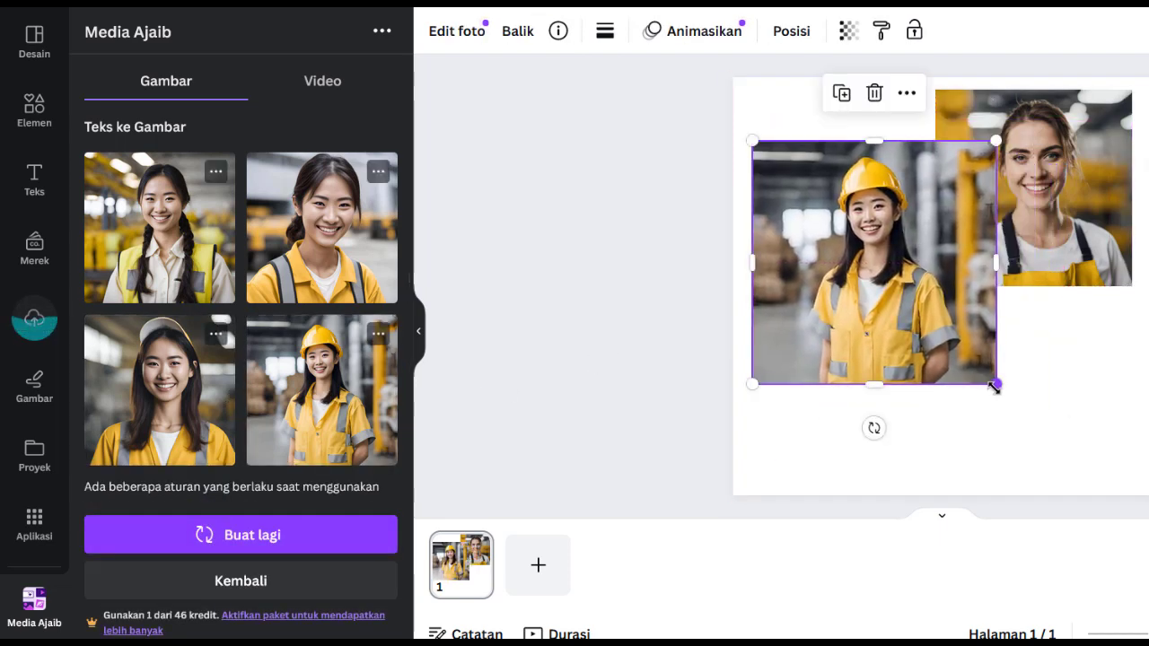
left_click_drag(996, 383, 1108, 495)
left_click_drag(963, 334, 959, 301)
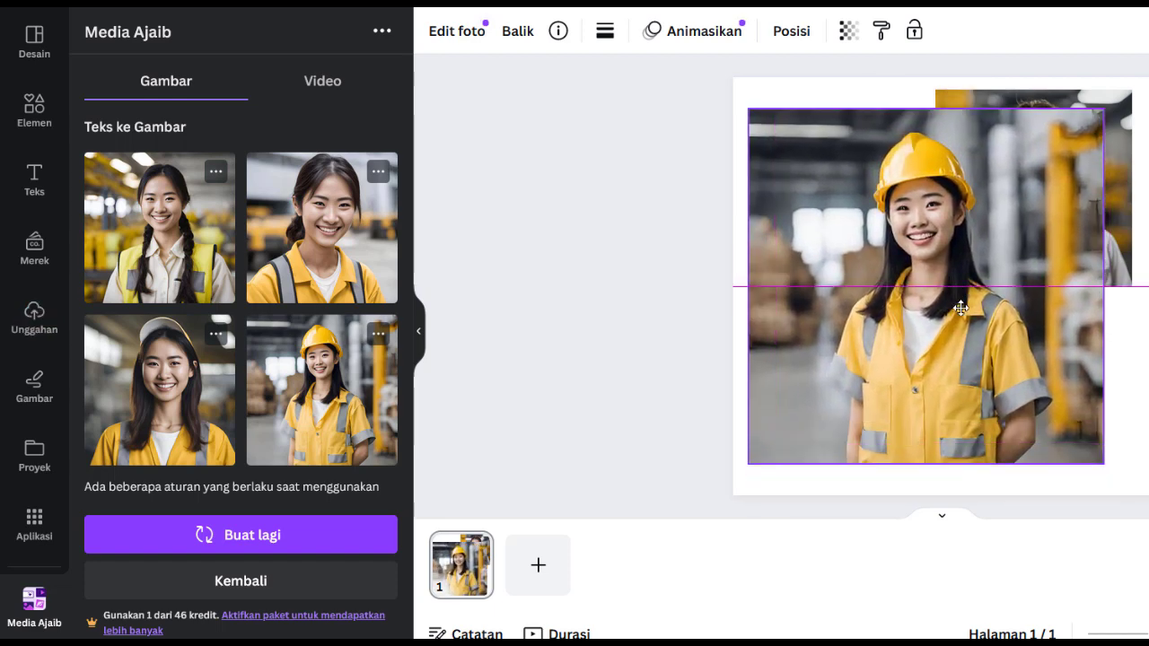
left_click_drag(1104, 109, 935, 264)
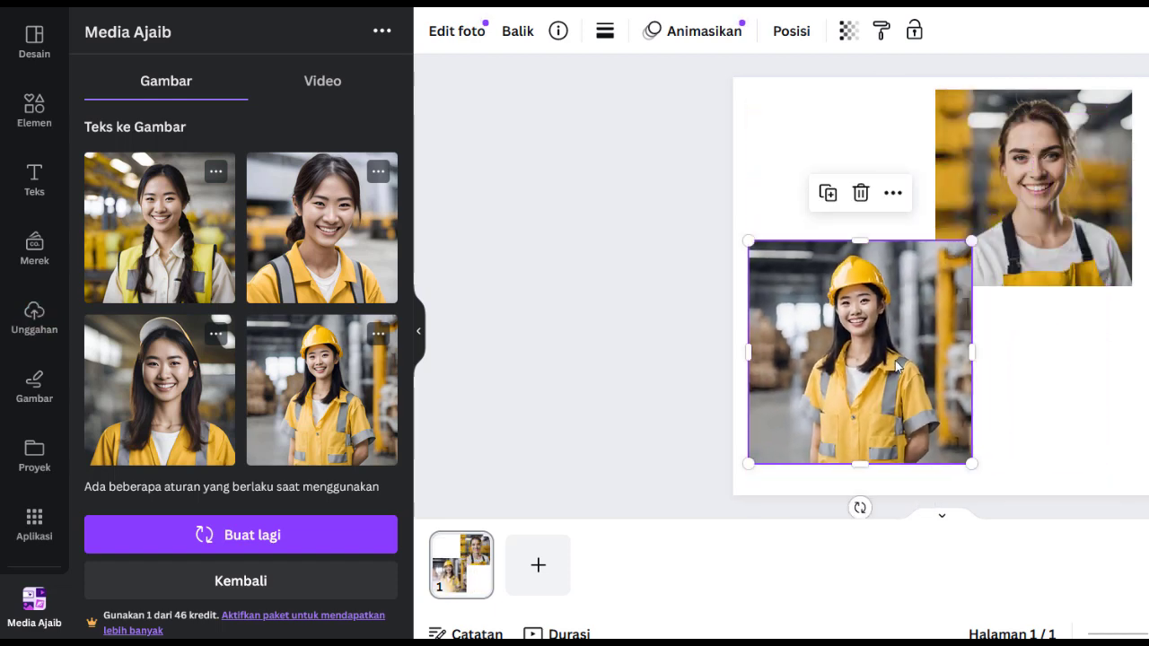
left_click_drag(917, 414, 917, 362)
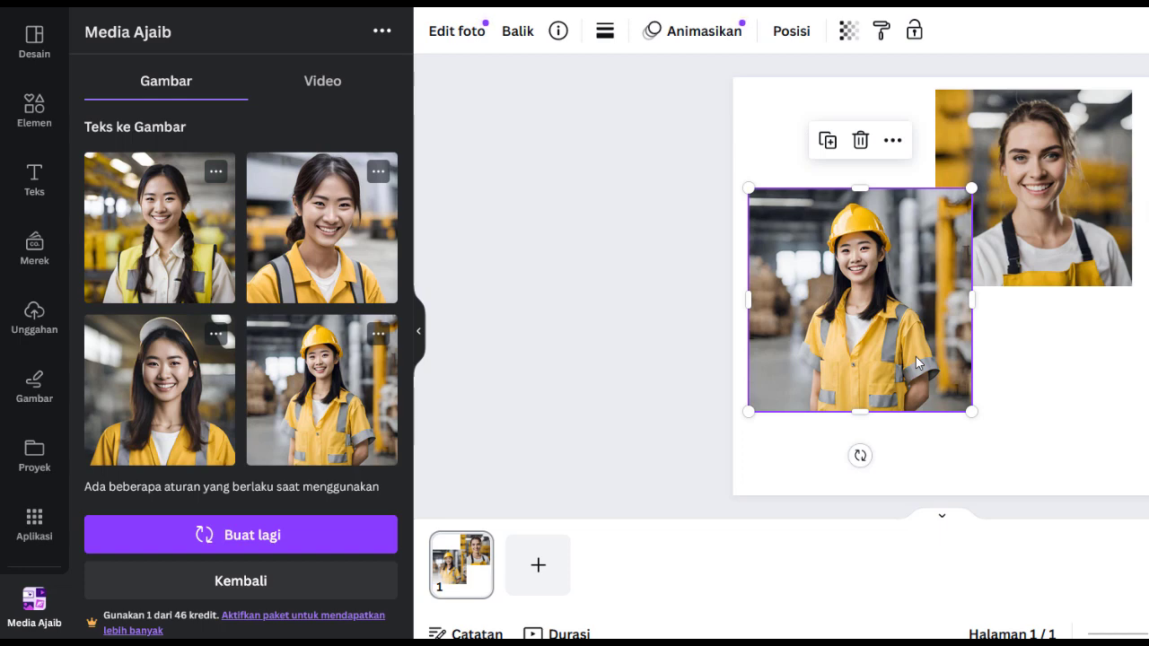
left_click(997, 364)
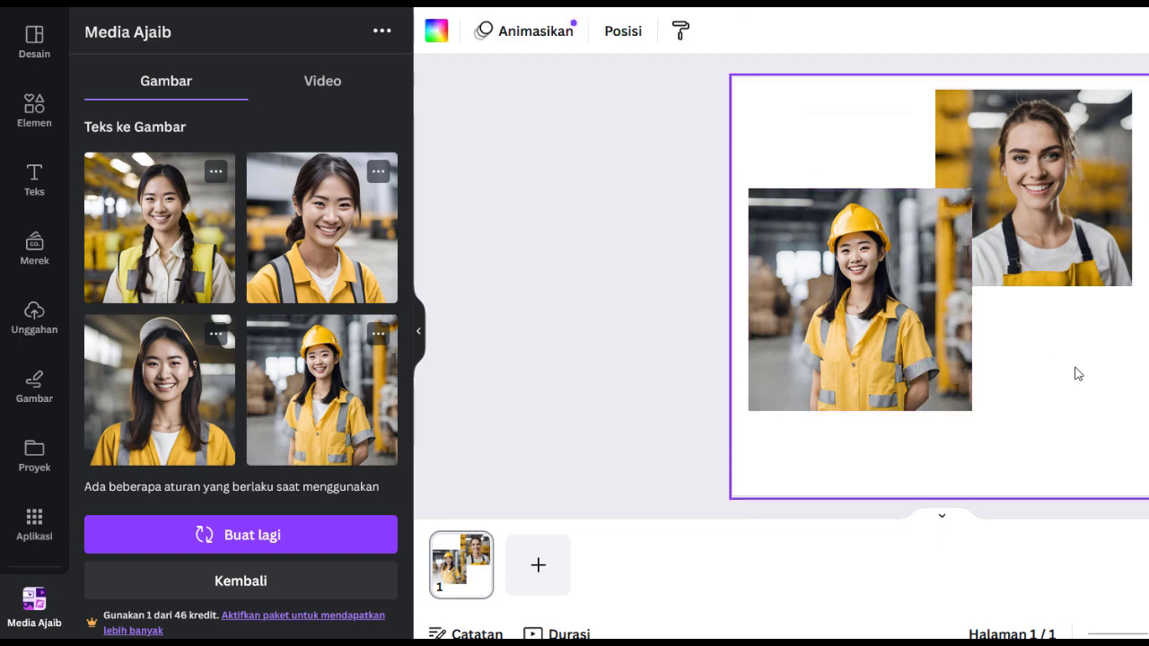